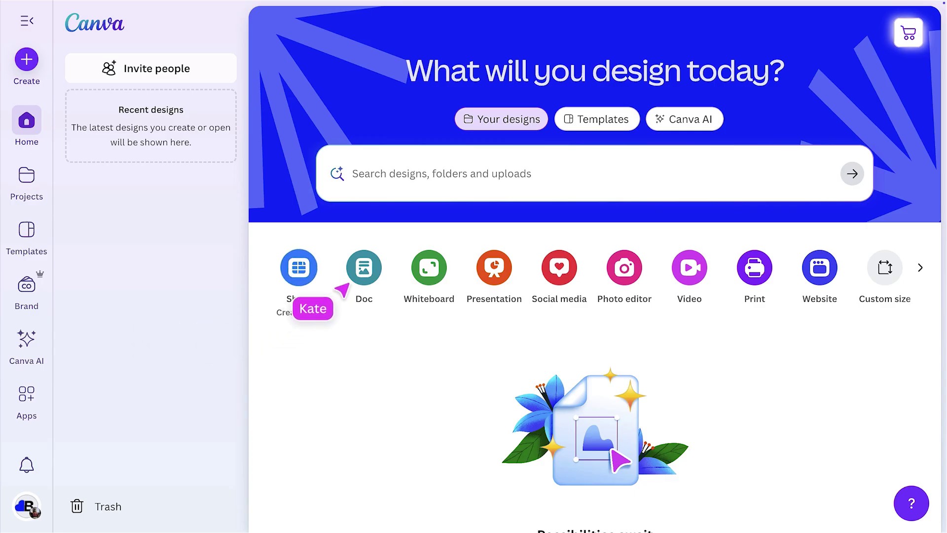
Create a new blank Canva Doc from the Doc tile on the home page.
click(364, 277)
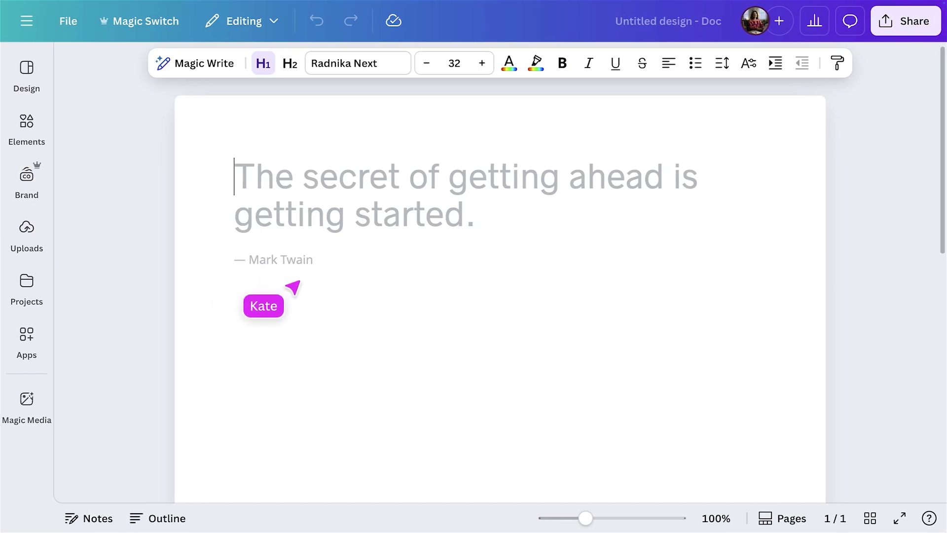
Search the doc templates for 'campaign brief' and show all matching results.
click(27, 69)
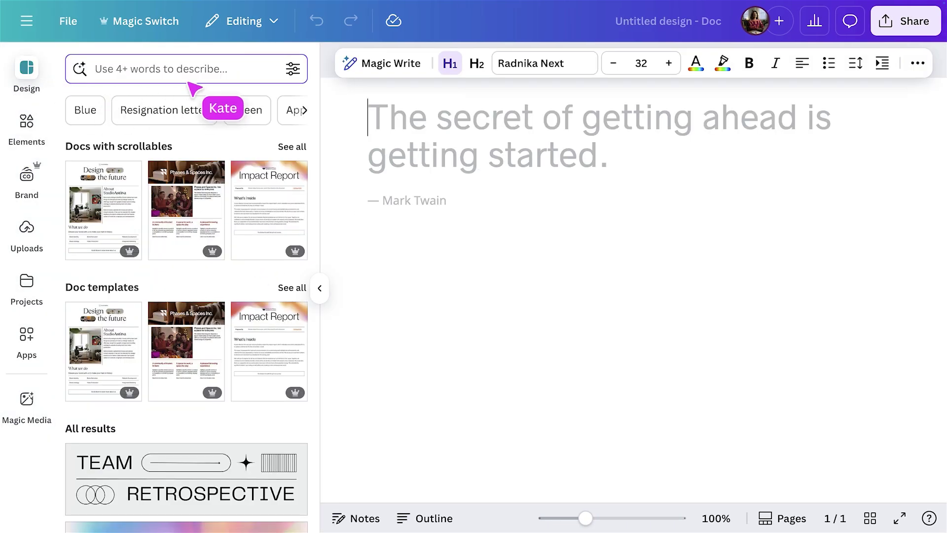
click(218, 71)
text(campaign brief)
key(Return)
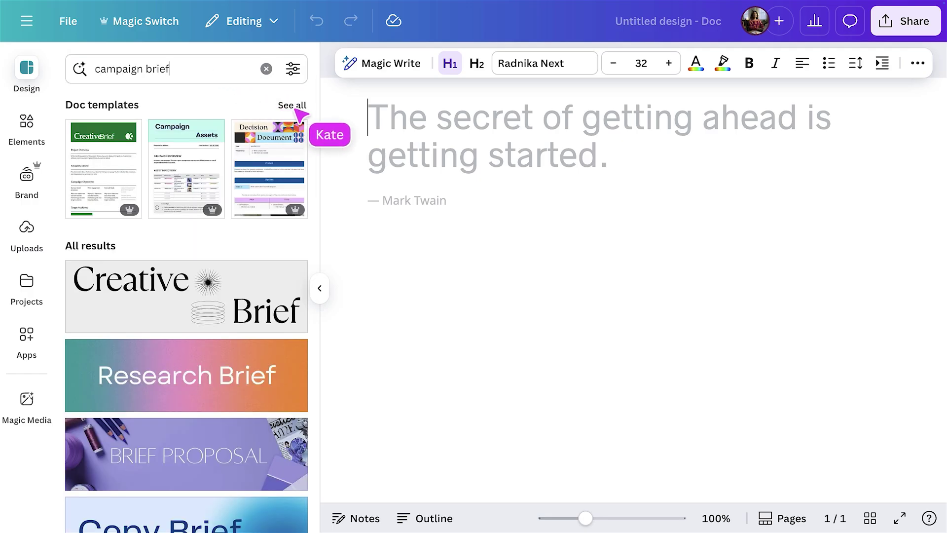
click(297, 110)
Apply the Creative Brief template and scroll through its banner, client table and overview.
scroll(317, 176, down, 3)
scroll(323, 182, down, 5)
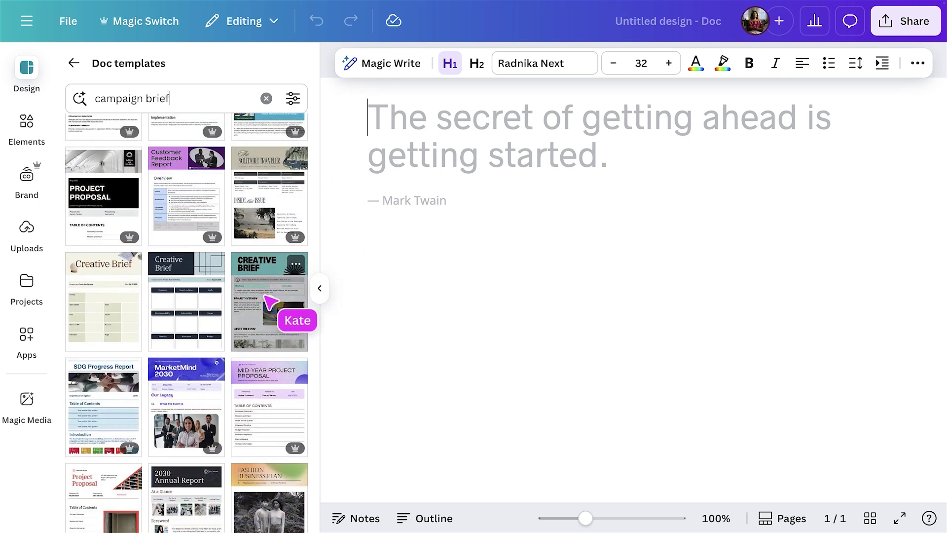
click(271, 302)
scroll(271, 302, down, 10)
scroll(271, 302, down, 10)
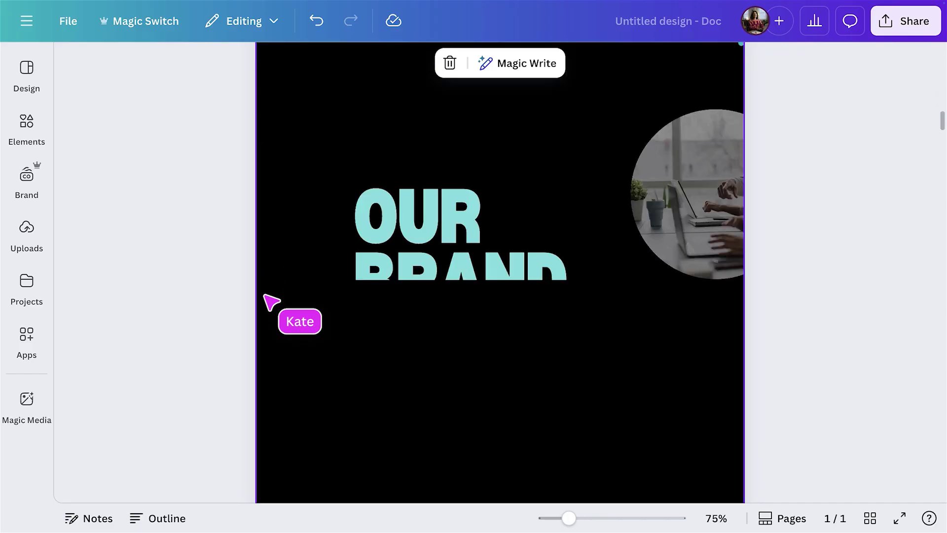
scroll(270, 302, down, 10)
scroll(271, 302, down, 5)
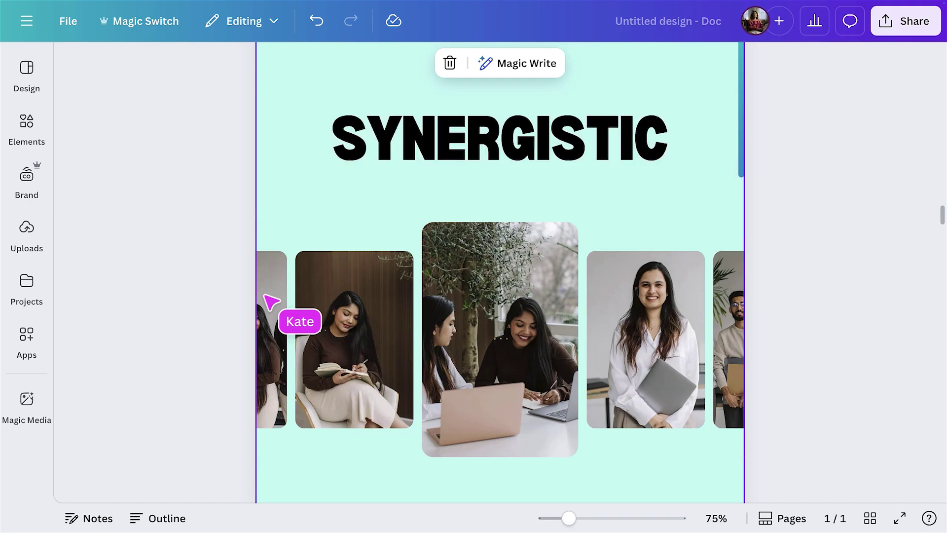
scroll(271, 302, up, 10)
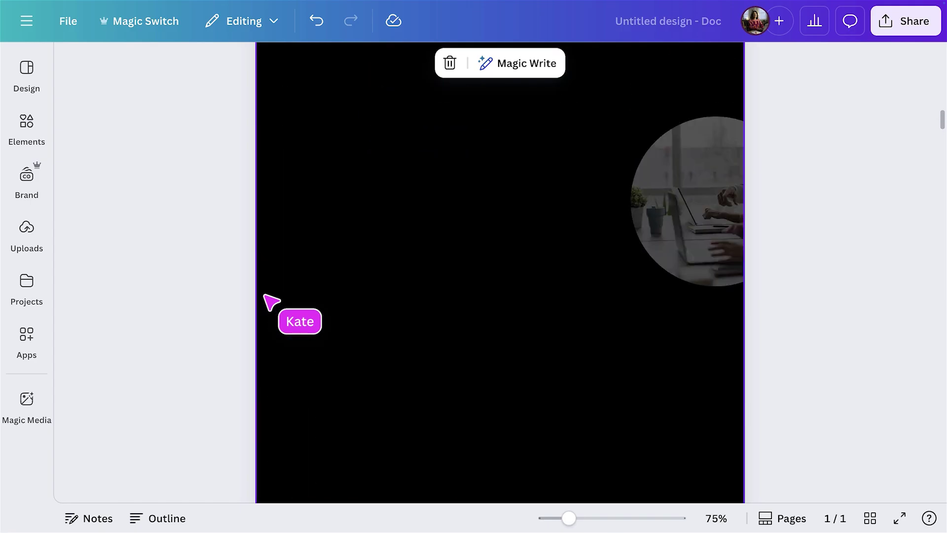
scroll(271, 301, up, 10)
scroll(271, 302, up, 5)
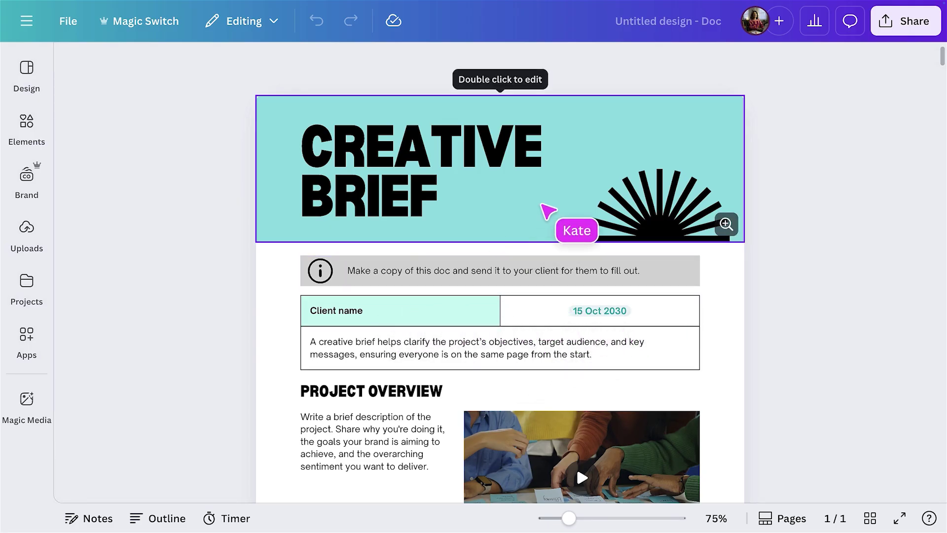
Make the title banner's background blue.
click(542, 204)
click(429, 69)
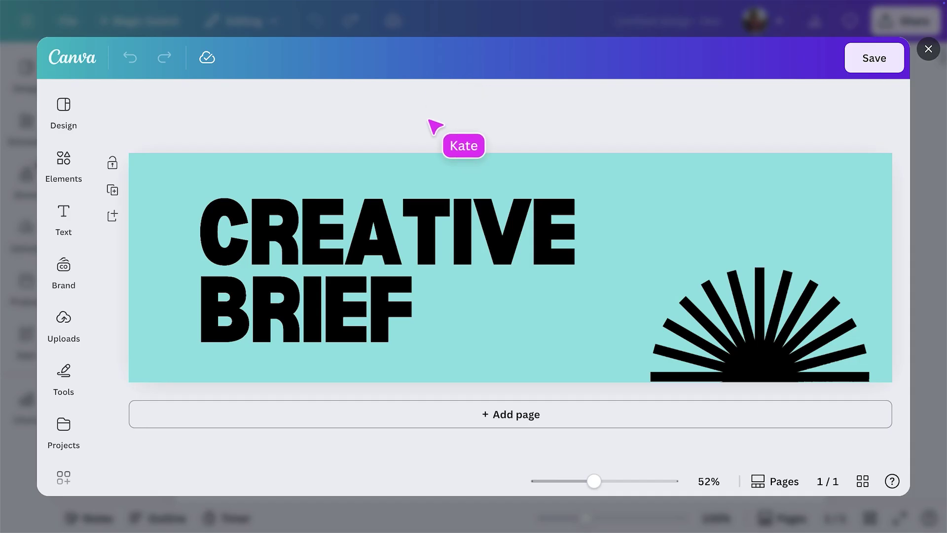
click(436, 162)
click(377, 100)
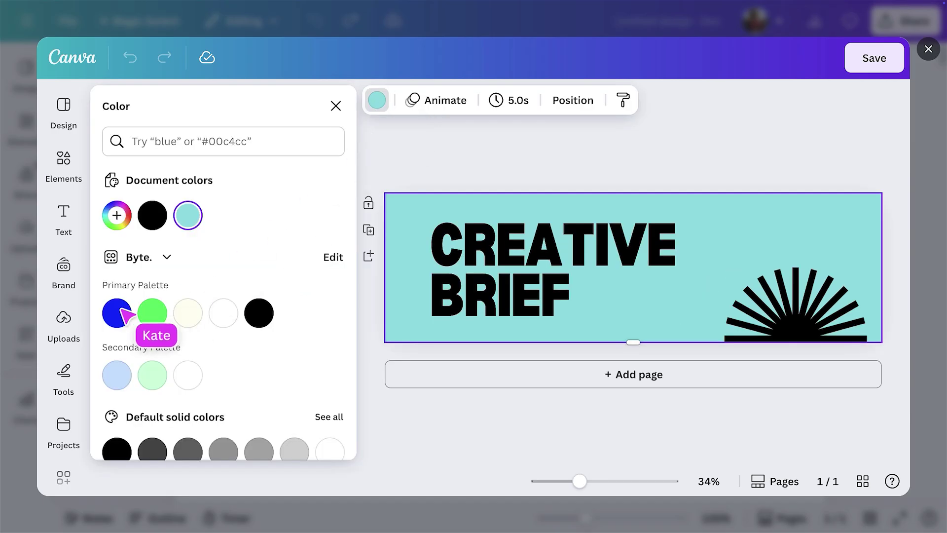
click(117, 313)
Style the title white Radnika Next, caps off, letter spacing -58, line spacing about 1.02.
click(509, 262)
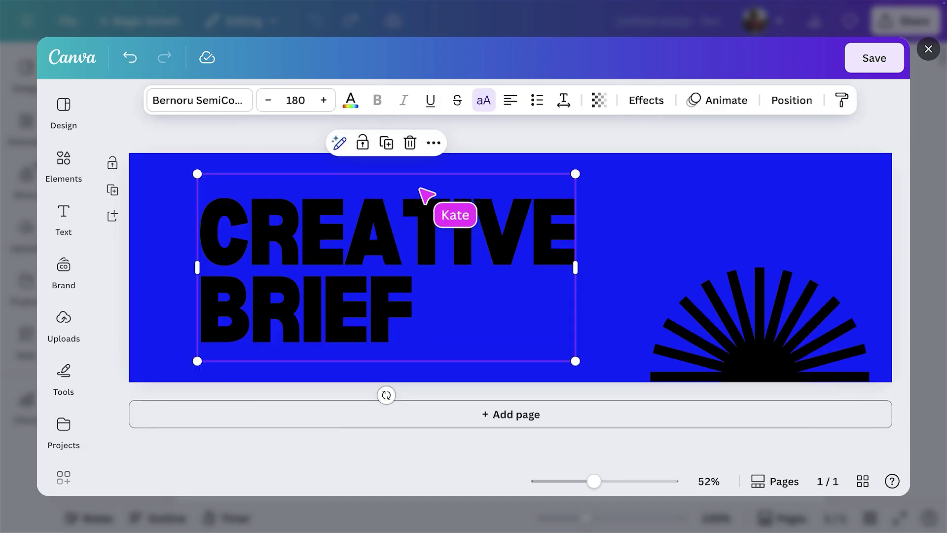
click(351, 101)
click(223, 348)
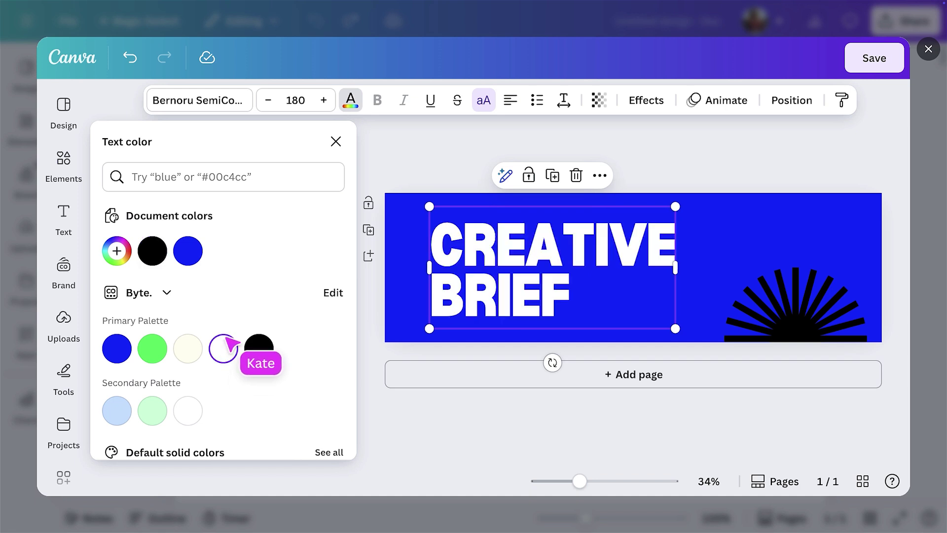
click(230, 100)
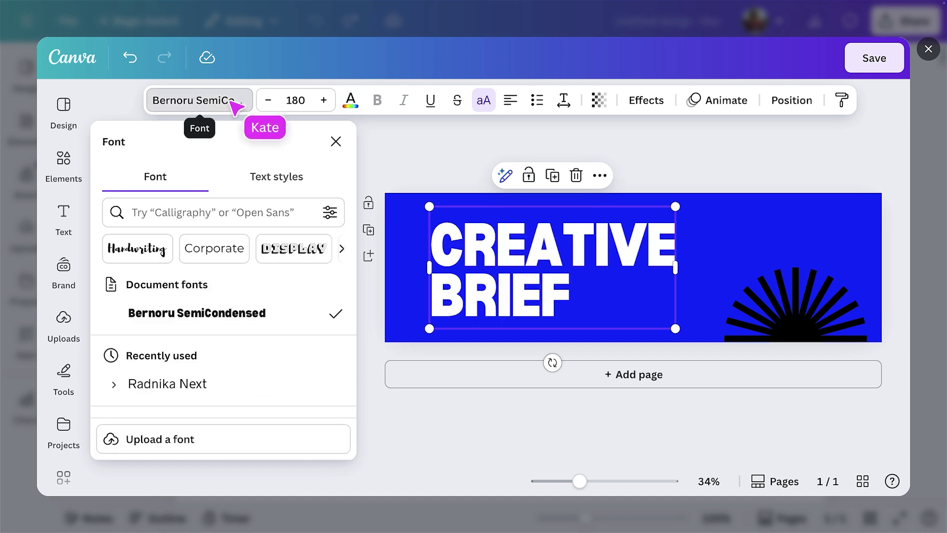
click(203, 383)
click(483, 101)
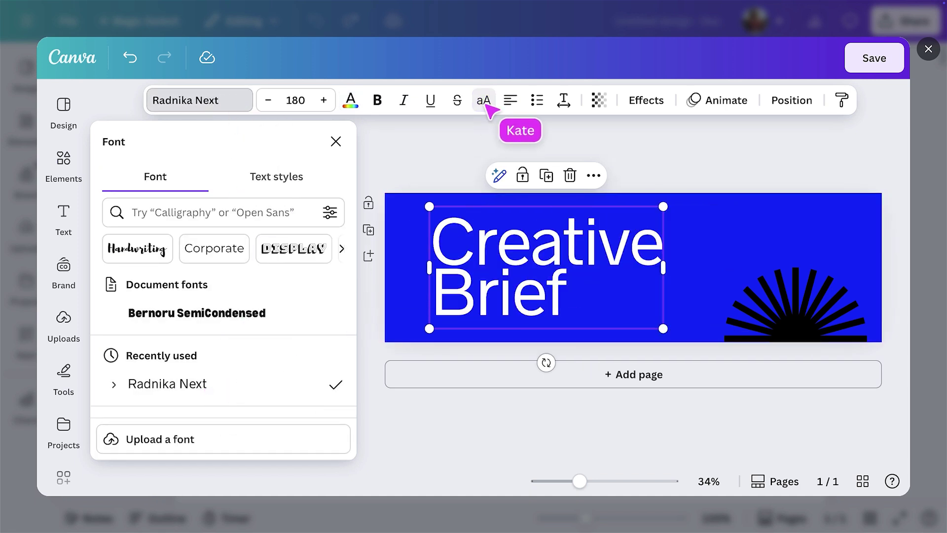
click(564, 101)
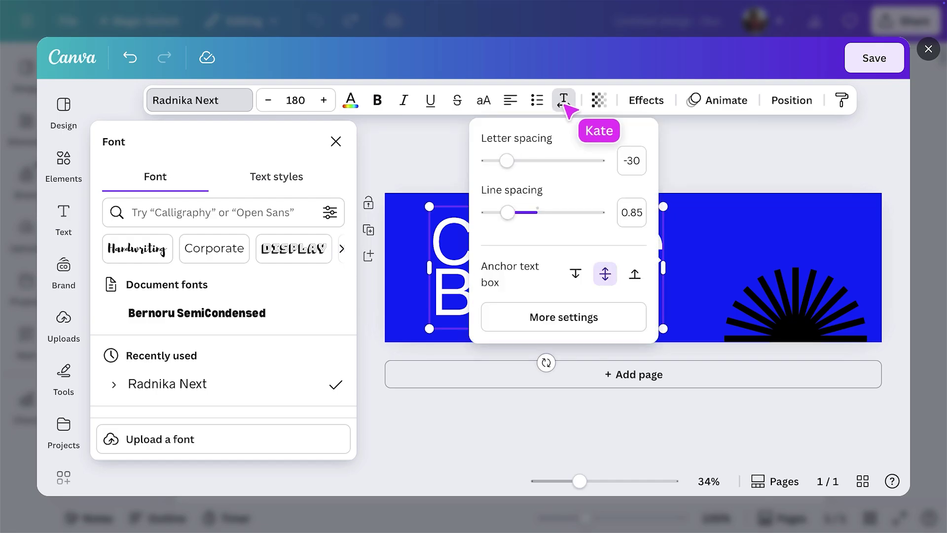
click(503, 160)
drag(507, 212, 270, 236)
Retitle it 'Campaign Brief' at size 123 and place a small Byte brand logo above it.
click(438, 159)
text(ampaign)
drag(615, 166, 485, 235)
drag(419, 269, 370, 257)
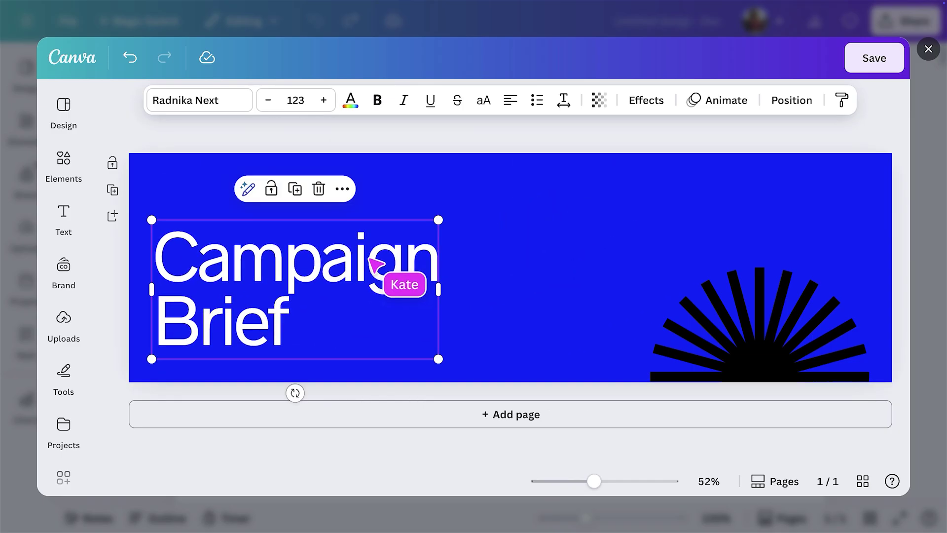
click(64, 270)
drag(132, 327, 543, 244)
drag(553, 277, 472, 220)
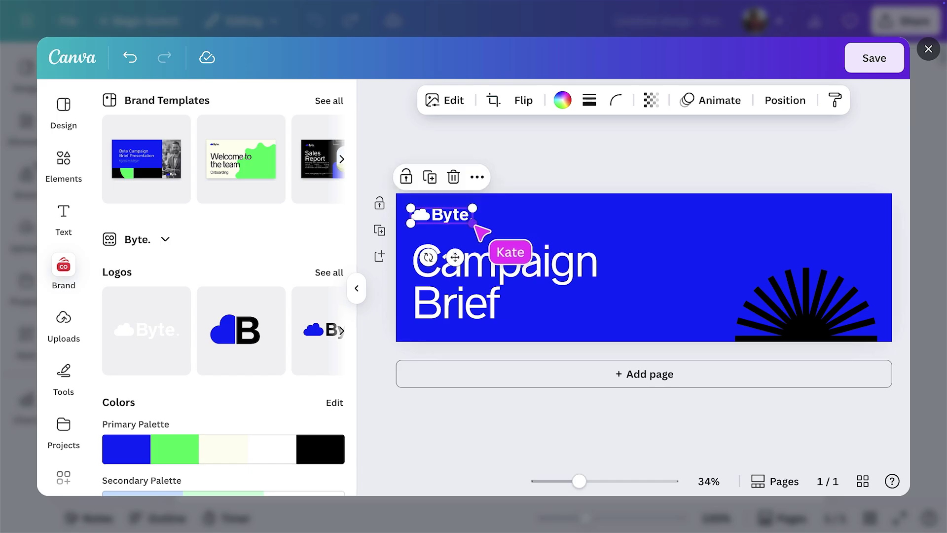
Delete the black sunburst and add the asterisk from the brand graphics to the banner.
click(804, 302)
key(Delete)
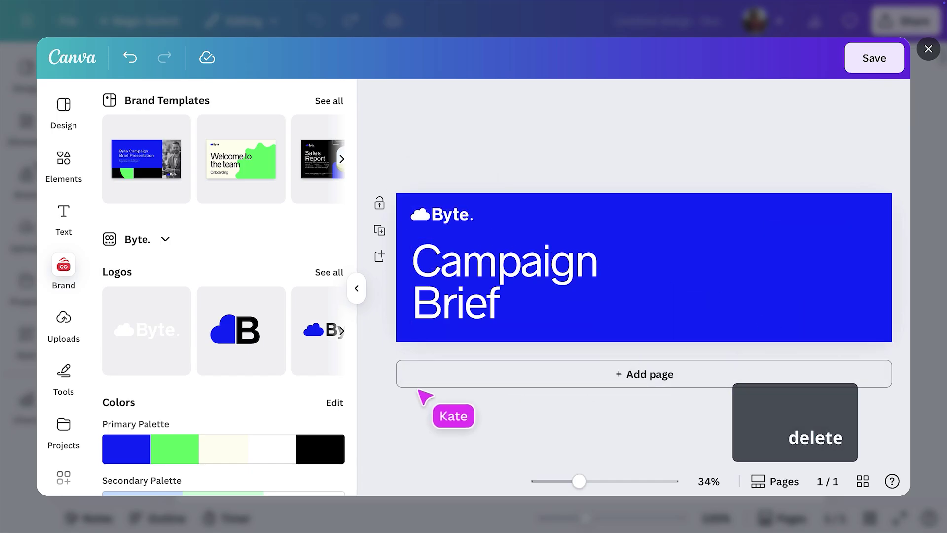
scroll(340, 399, down, 3)
scroll(353, 400, down, 6)
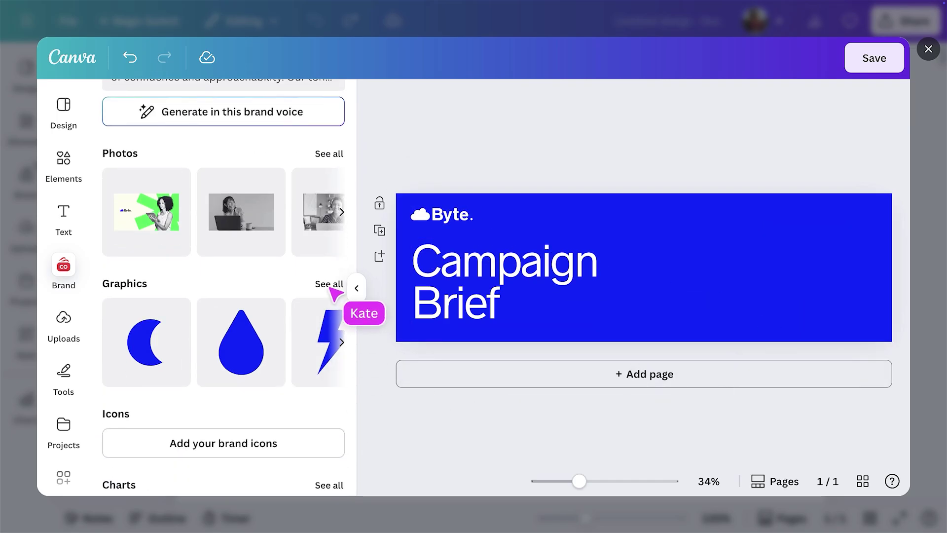
click(330, 285)
drag(283, 451, 626, 264)
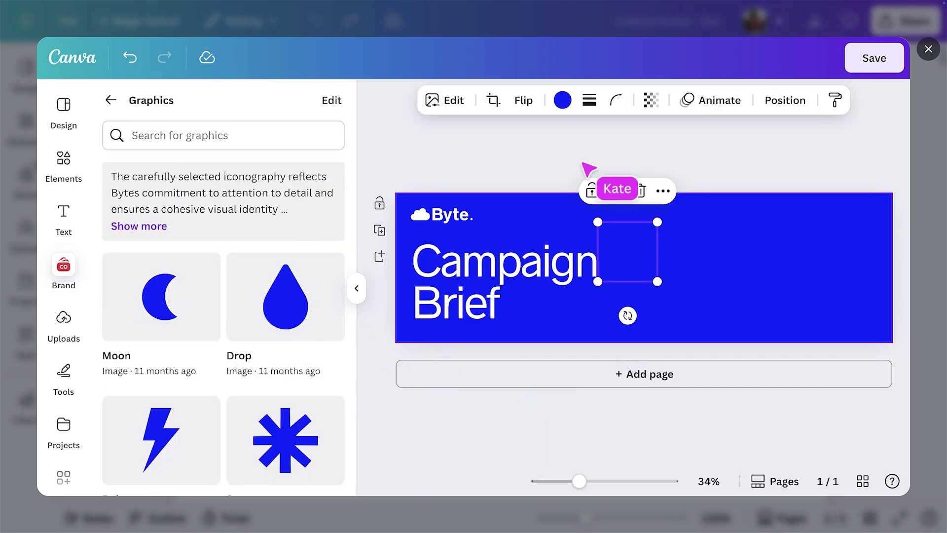
Recolour the asterisk green, enlarge it at the banner's bottom right, and save the banner.
click(562, 101)
click(153, 306)
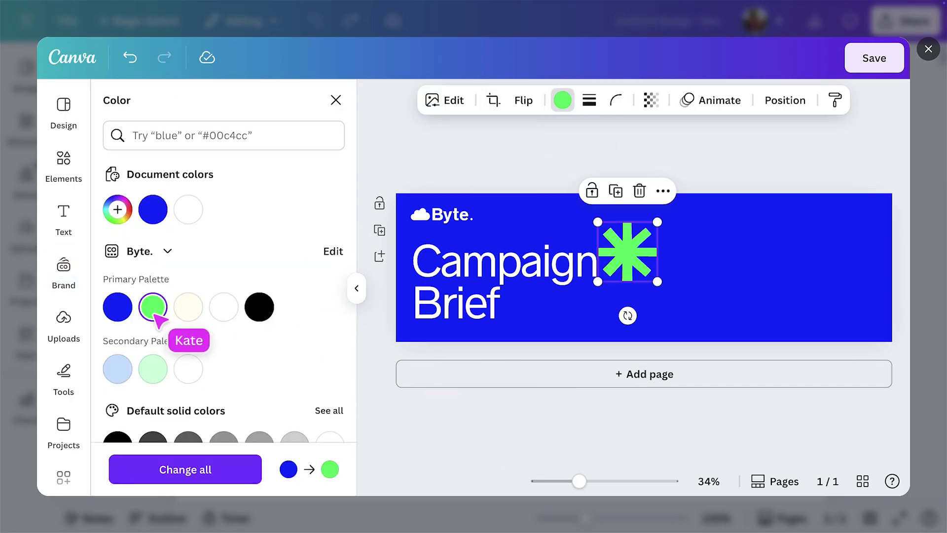
click(356, 288)
drag(474, 235, 832, 359)
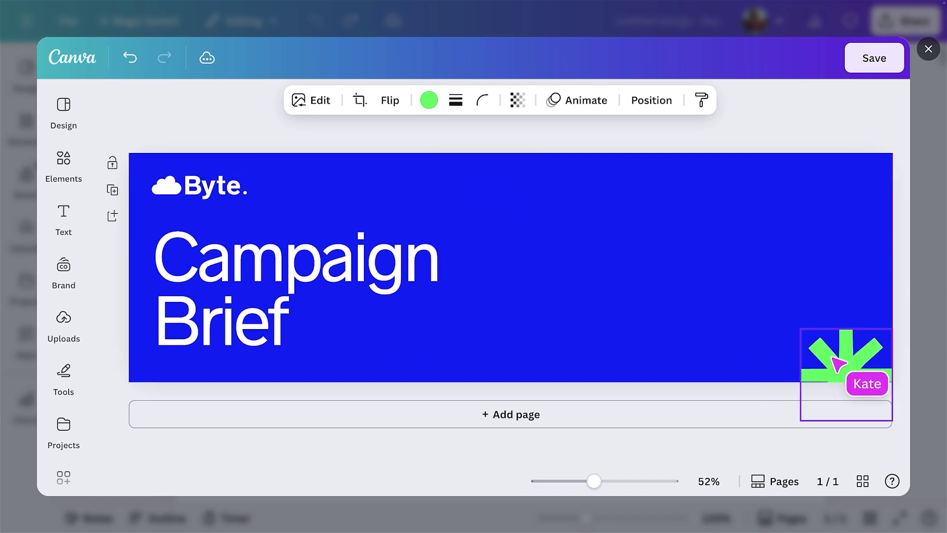
drag(802, 331, 563, 167)
click(857, 129)
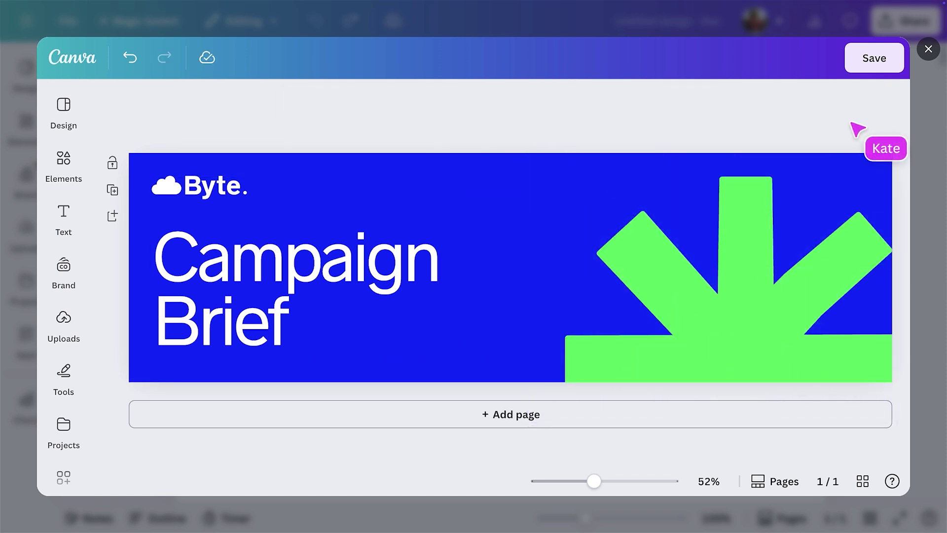
click(873, 60)
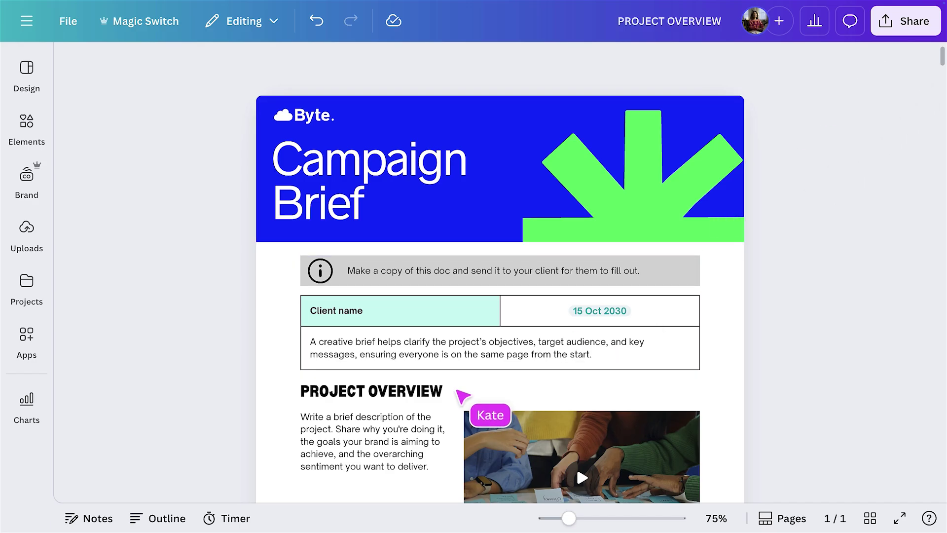
Apply the brand Heading text style to PROJECT OVERVIEW and change all headings in the doc.
drag(460, 391, 307, 393)
click(321, 64)
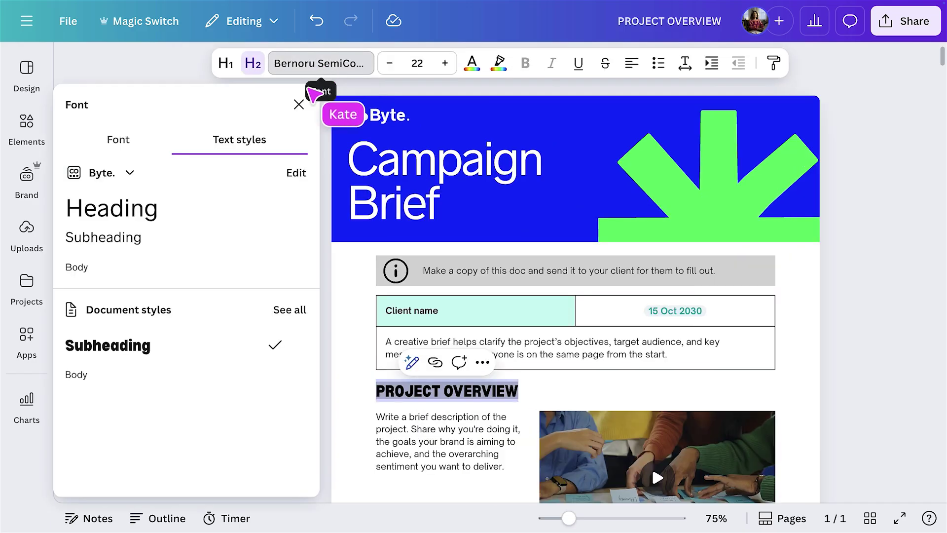
click(165, 216)
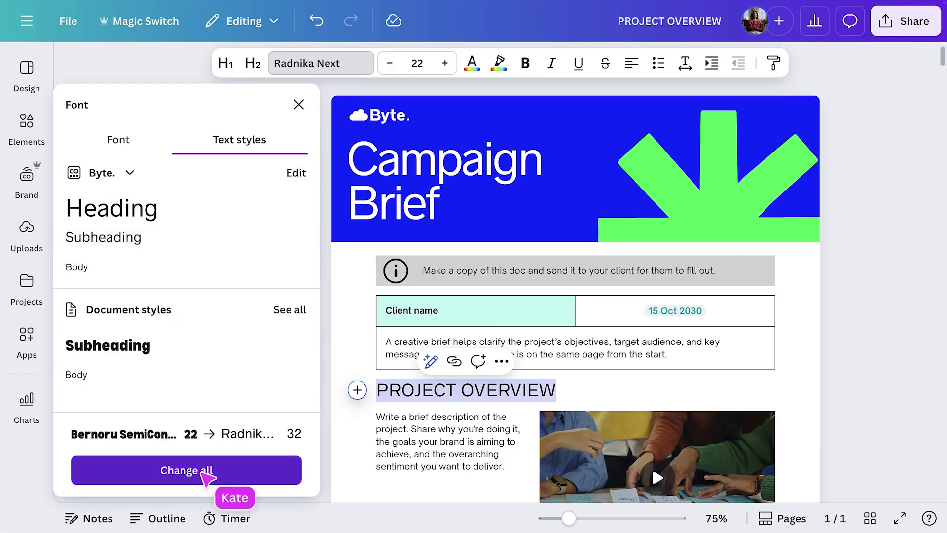
click(205, 474)
Apply the brand Body text style to the overview paragraph and change all body text.
click(440, 442)
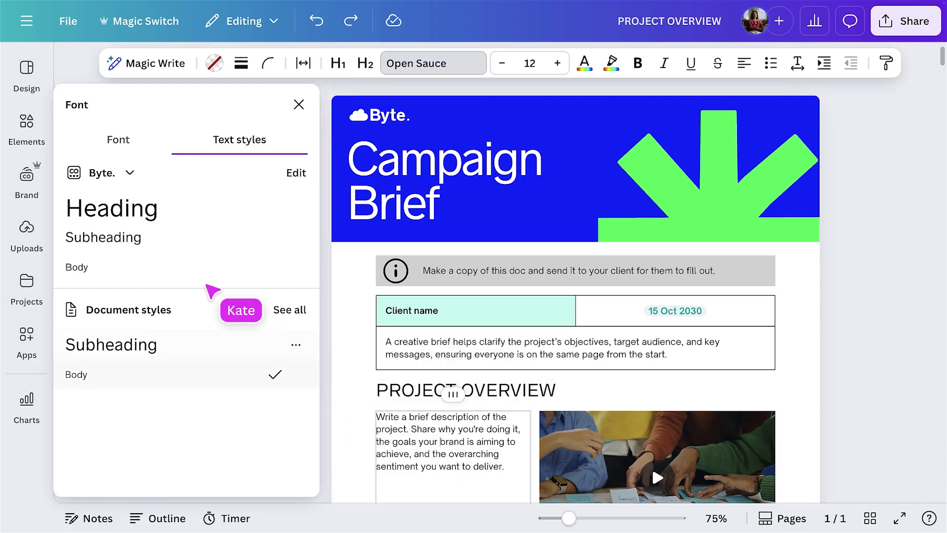
click(191, 269)
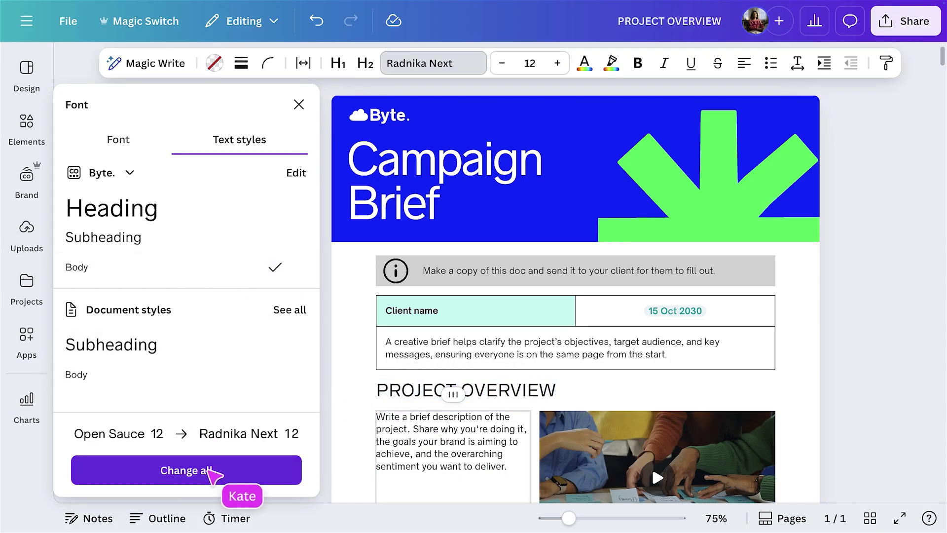
click(212, 473)
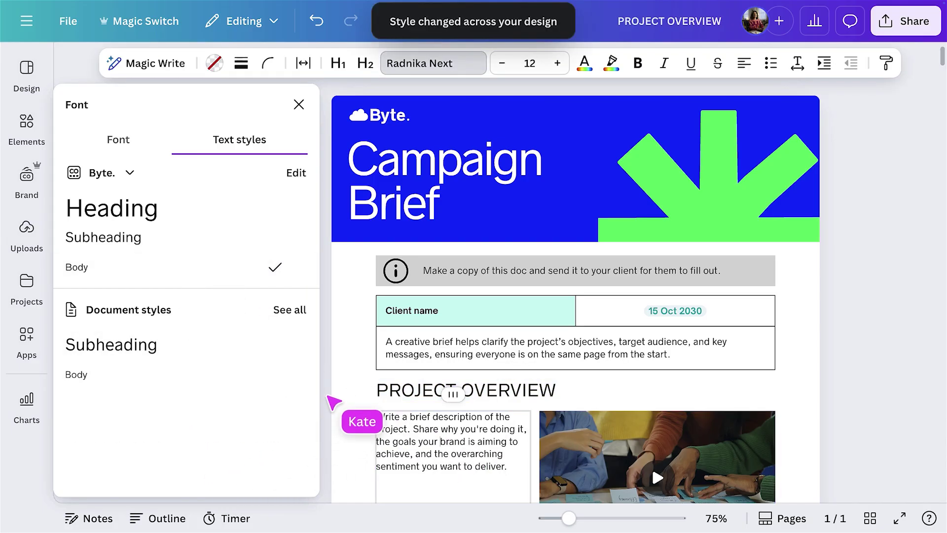
click(332, 401)
click(232, 404)
scroll(232, 405, down, 3)
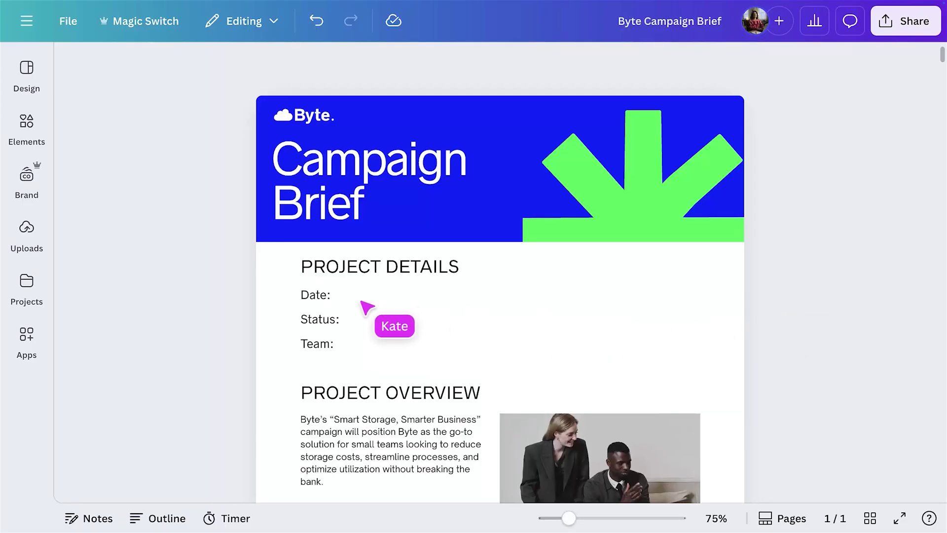
Insert today's date chip after the Date label.
click(362, 301)
click(282, 294)
scroll(341, 390, down, 5)
scroll(345, 395, down, 3)
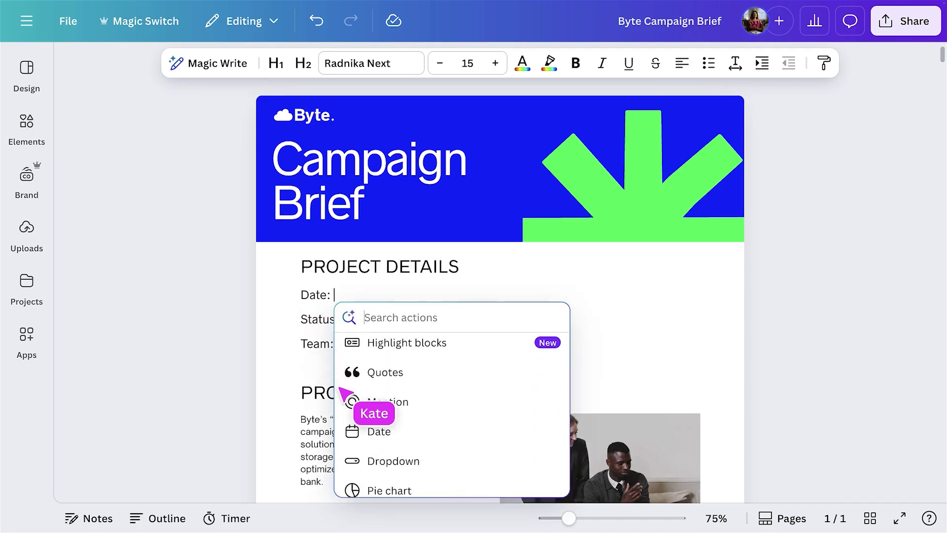
click(373, 426)
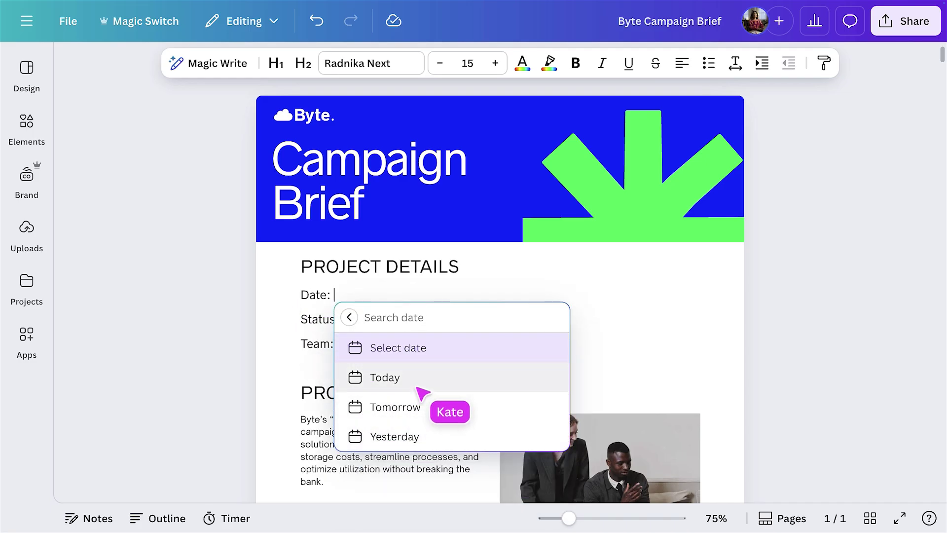
click(422, 387)
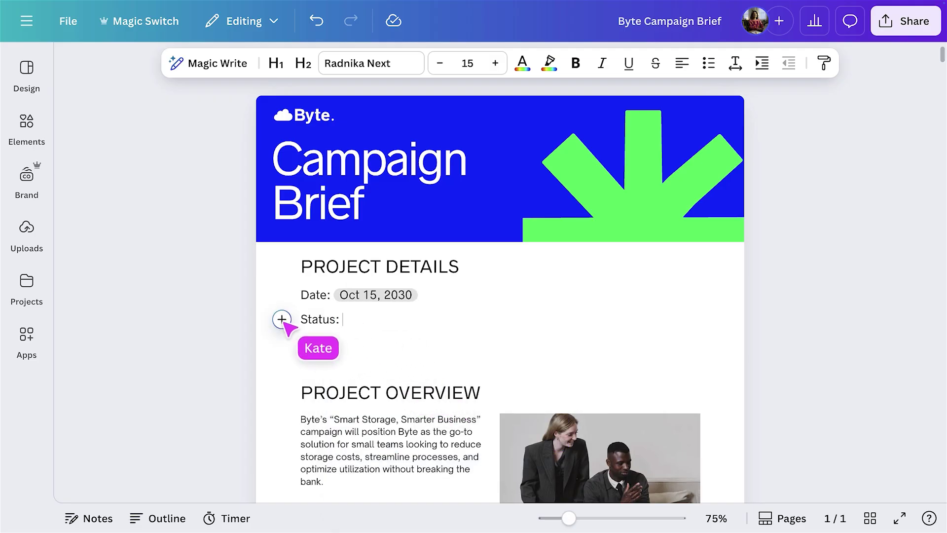
Add the preset Status dropdown beside Status and set it to In progress.
click(282, 319)
scroll(362, 416, down, 10)
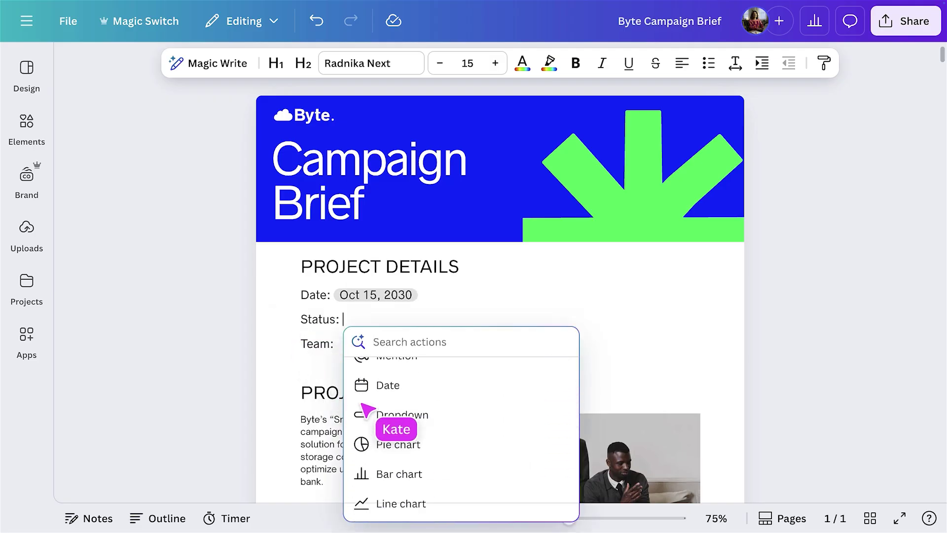
click(406, 418)
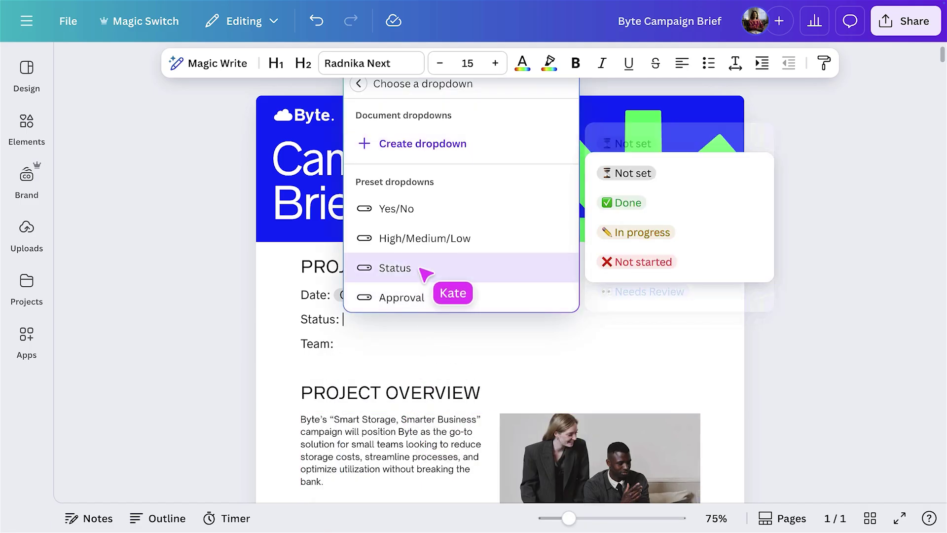
click(423, 268)
click(226, 392)
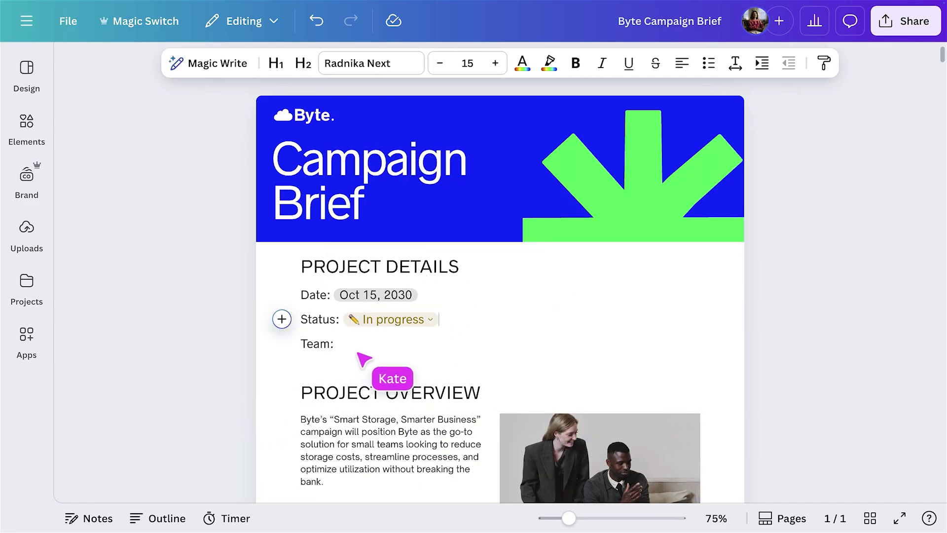
Insert a 2x2 table below Team and start typing 'Des' for Designer.
click(283, 345)
scroll(390, 306, down, 4)
click(403, 210)
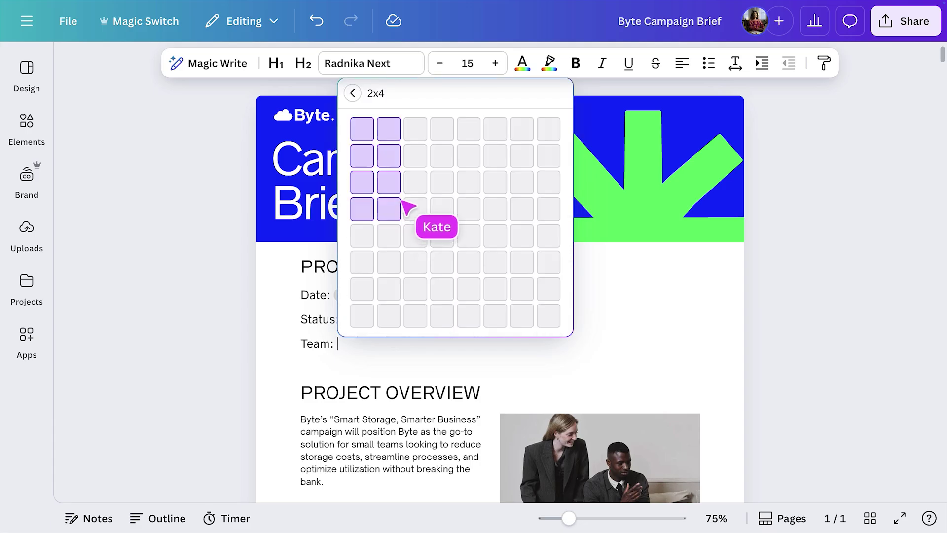
click(389, 156)
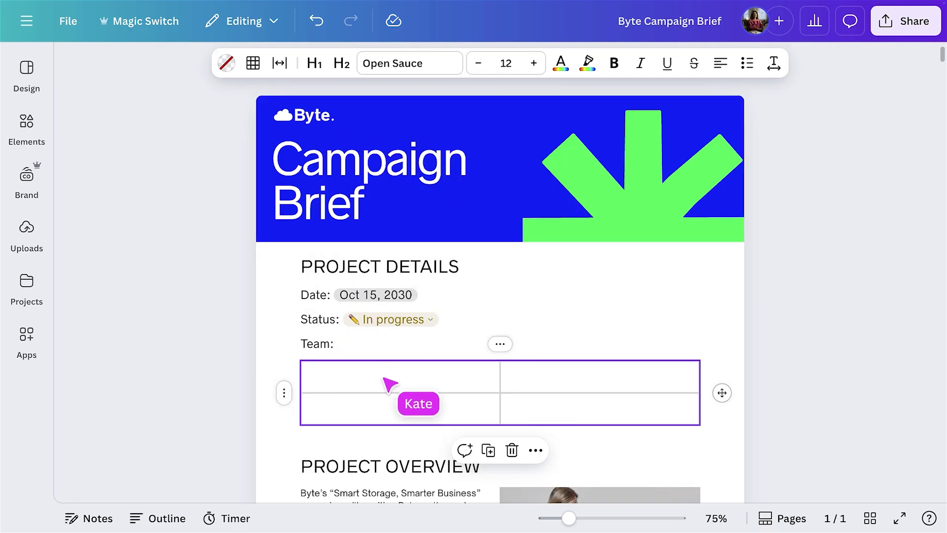
text(Designer)
click(562, 386)
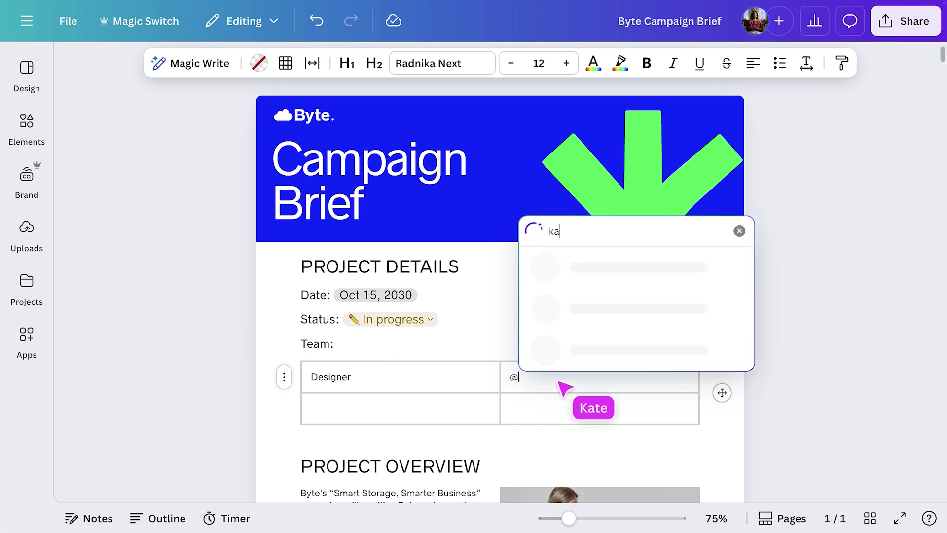
click(526, 433)
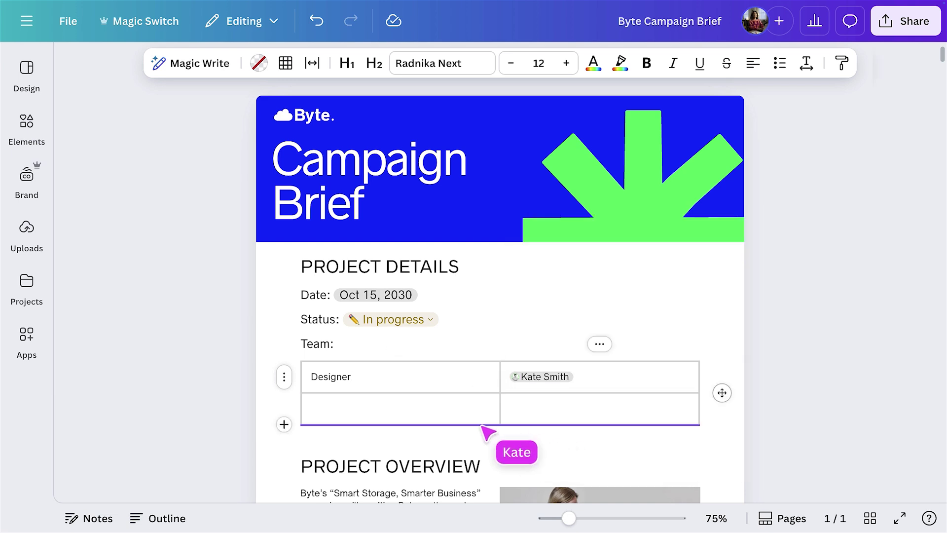
click(511, 414)
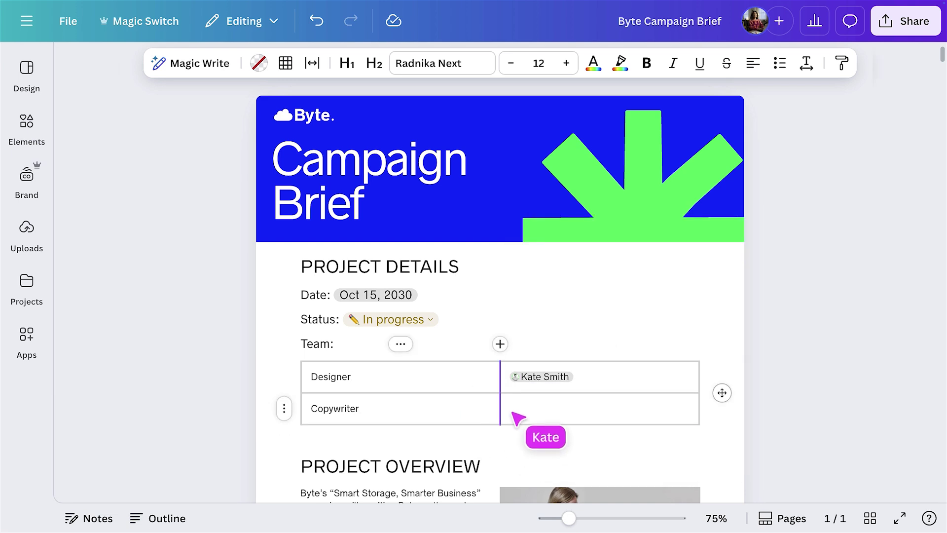
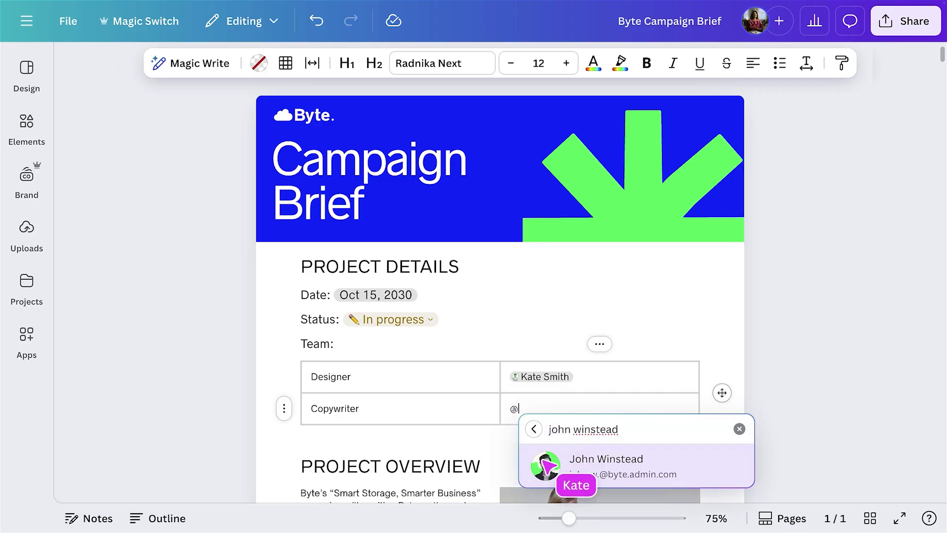
click(546, 465)
scroll(546, 464, down, 3)
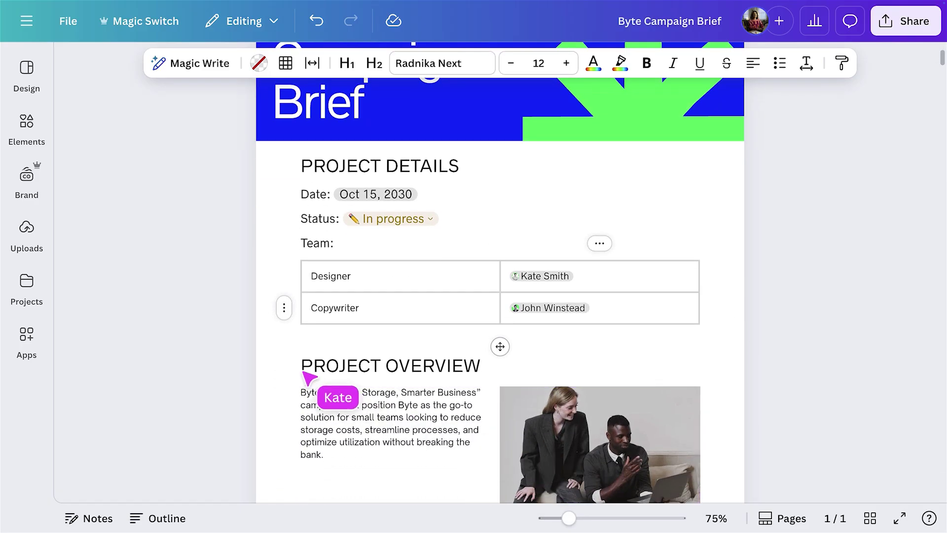
Insert a divider line above PROJECT OVERVIEW.
click(282, 365)
scroll(318, 325, down, 3)
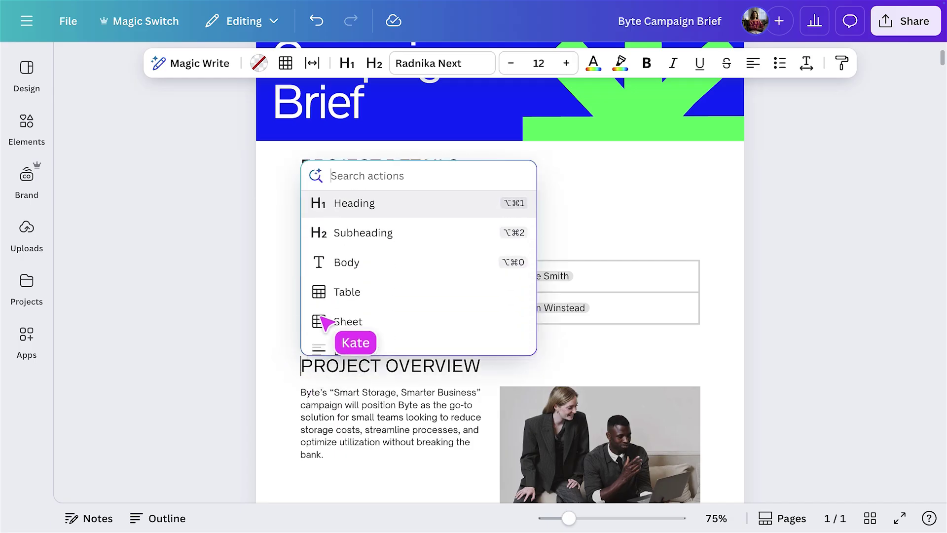
click(346, 350)
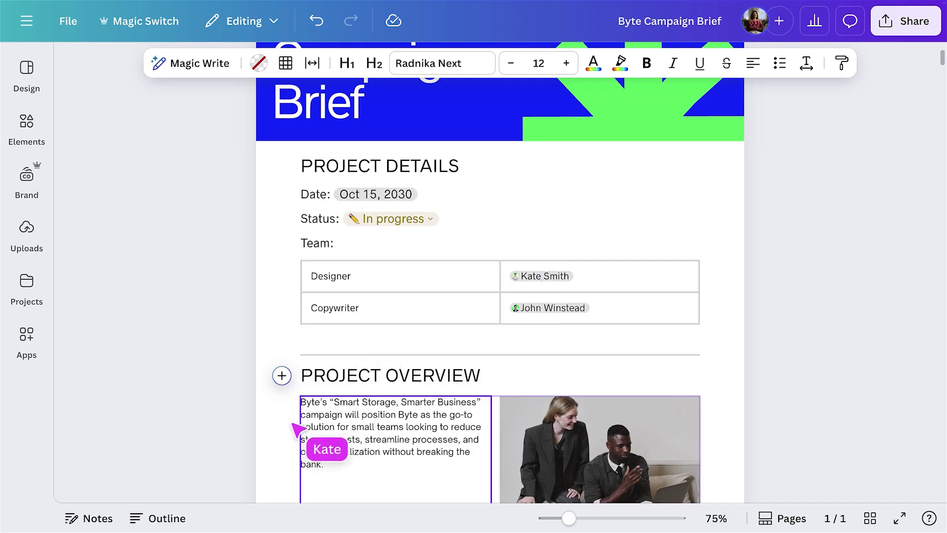
Add a page break via /page above TARGET AUDIENCE.
scroll(295, 429, down, 10)
scroll(291, 433, down, 4)
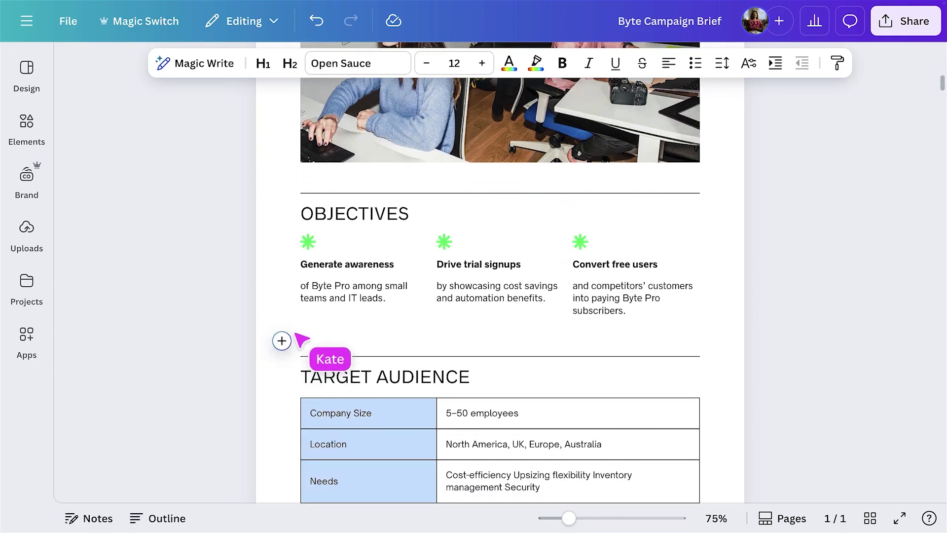
text(/)
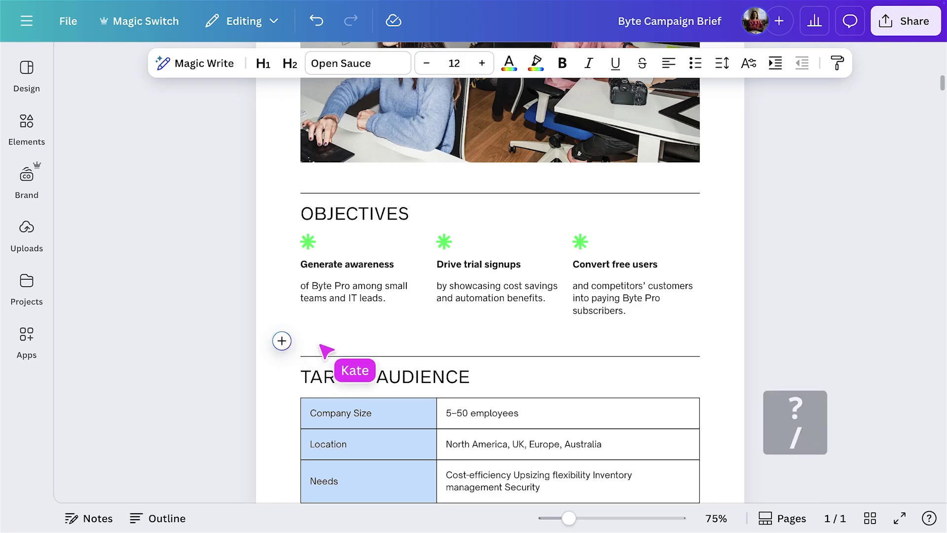
text(page break)
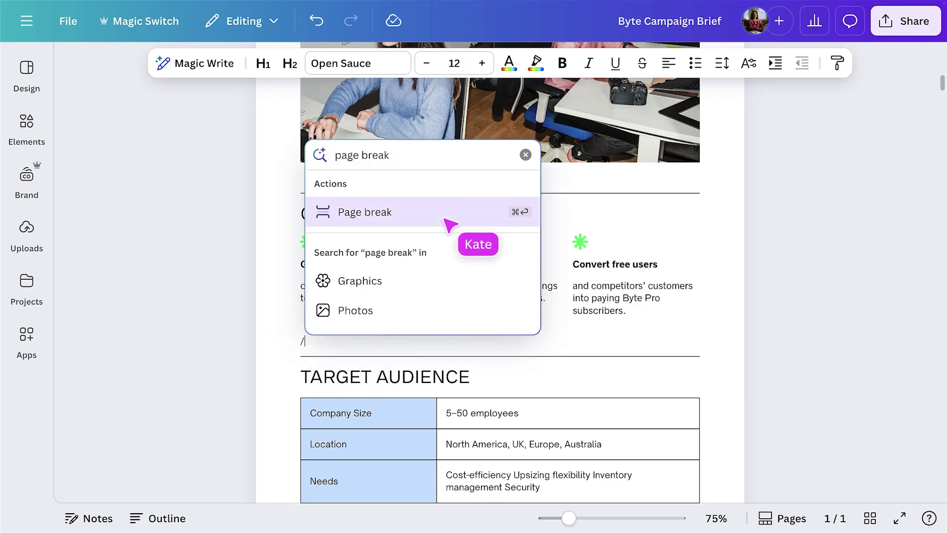
click(445, 221)
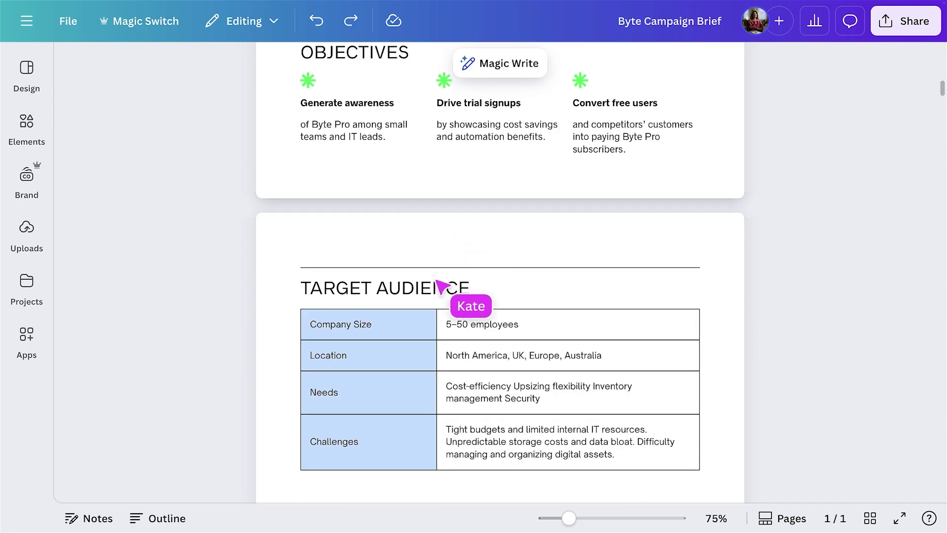
Bullet the Needs cell, splitting Upsizing flexibility, Inventory management and Security onto separate lines.
click(446, 386)
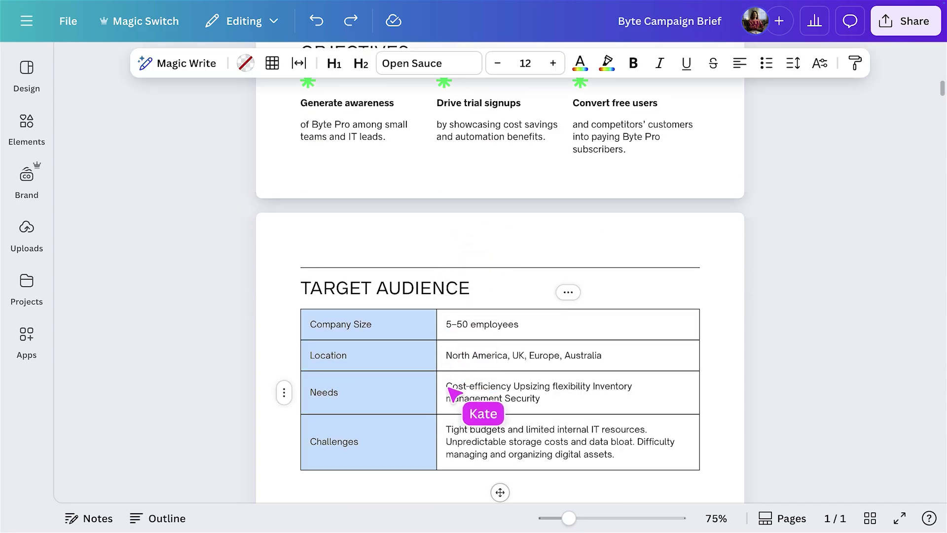
click(768, 65)
click(533, 386)
key(Return)
click(544, 398)
key(Return)
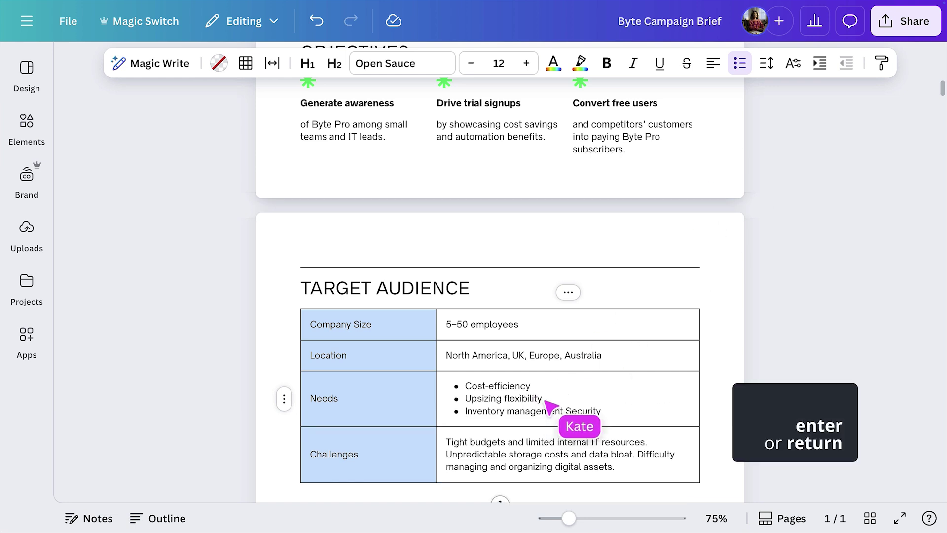
click(566, 413)
key(Return)
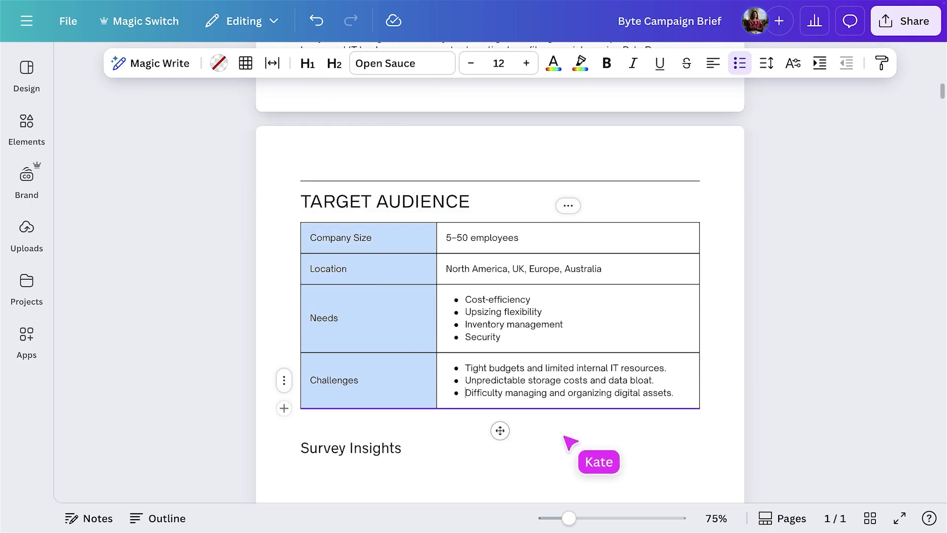
scroll(552, 448, down, 2)
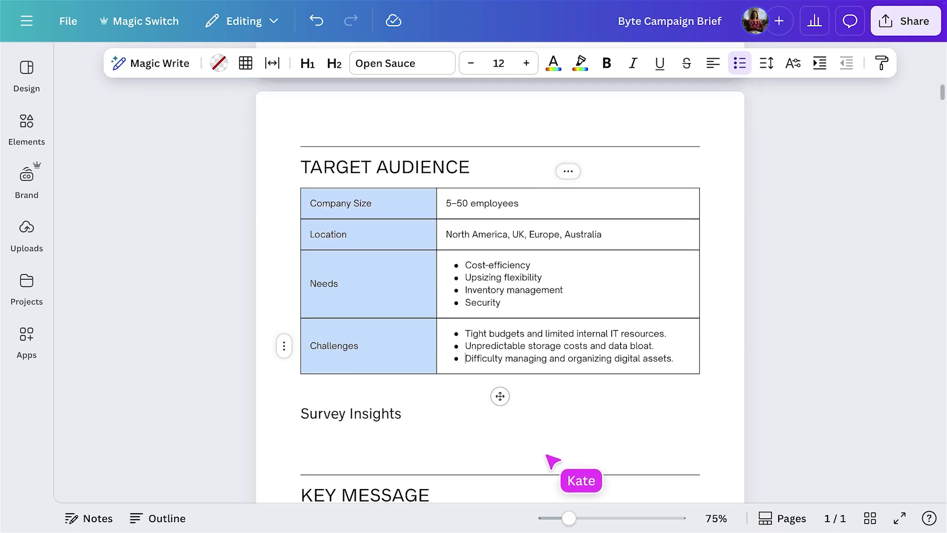
scroll(548, 458, down, 1)
Insert a two-series bar chart from Elements > Charts under the Survey Insights heading.
click(360, 414)
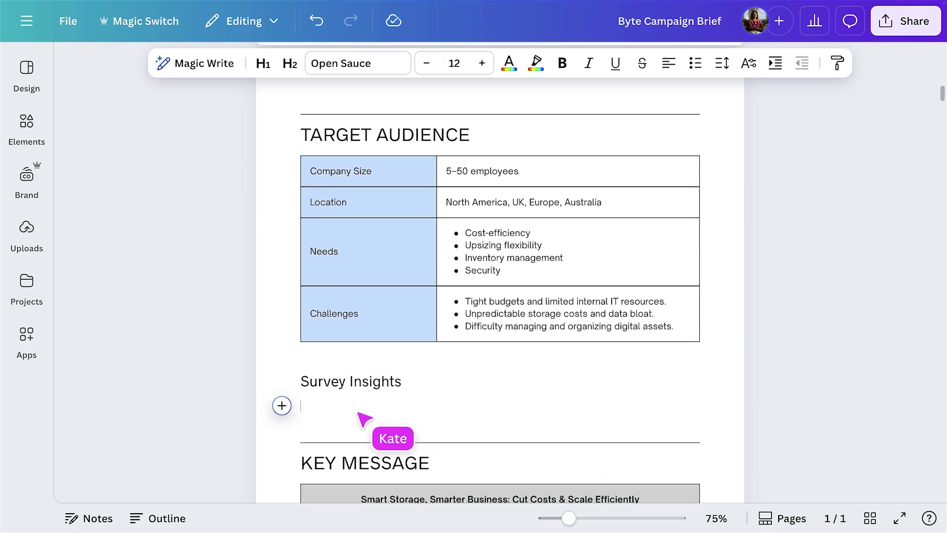
click(28, 125)
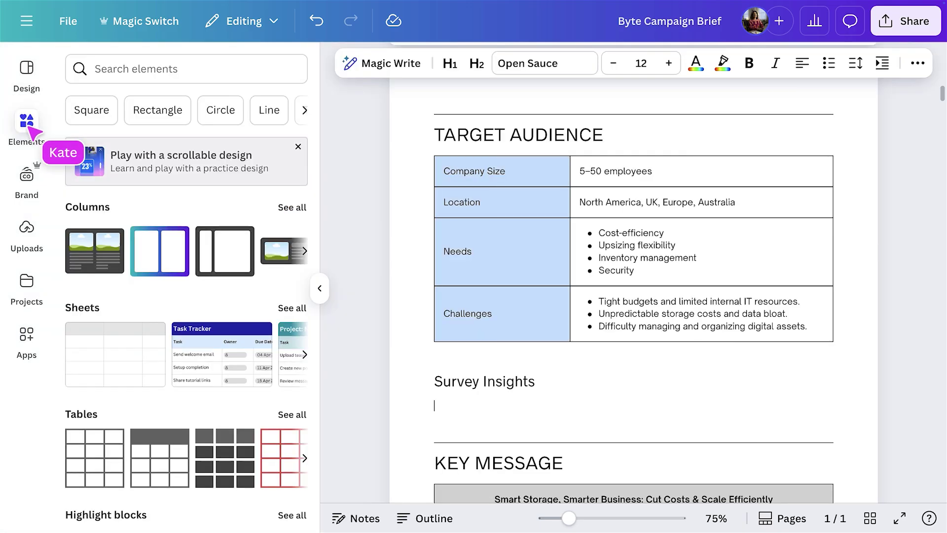
scroll(64, 212, down, 5)
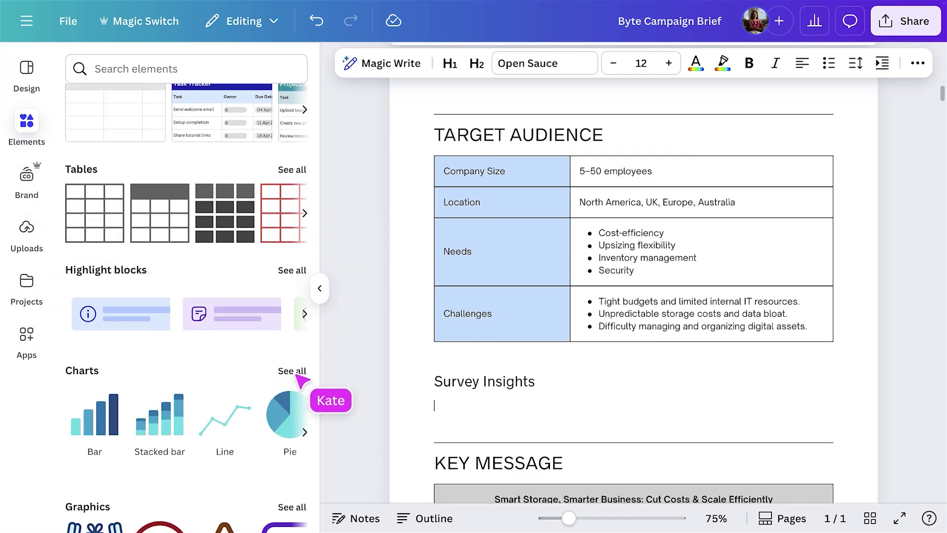
click(294, 371)
click(292, 266)
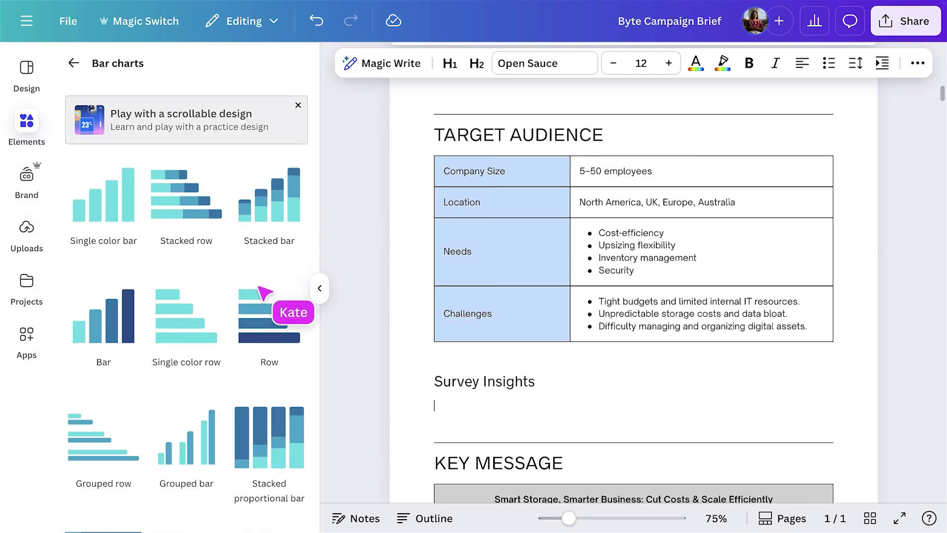
click(114, 320)
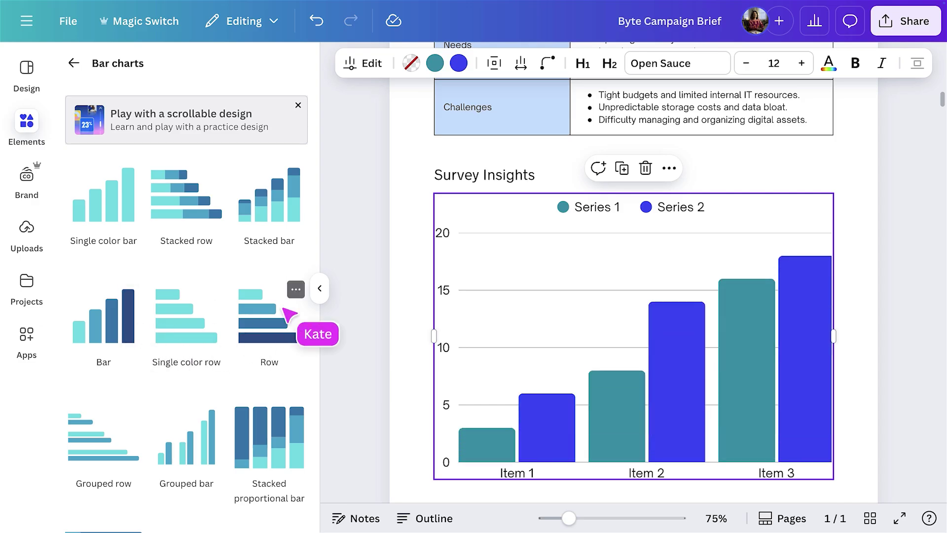
click(319, 288)
Comment on the chart asking the mentioned copywriter for audience insights, assigned to them.
click(463, 168)
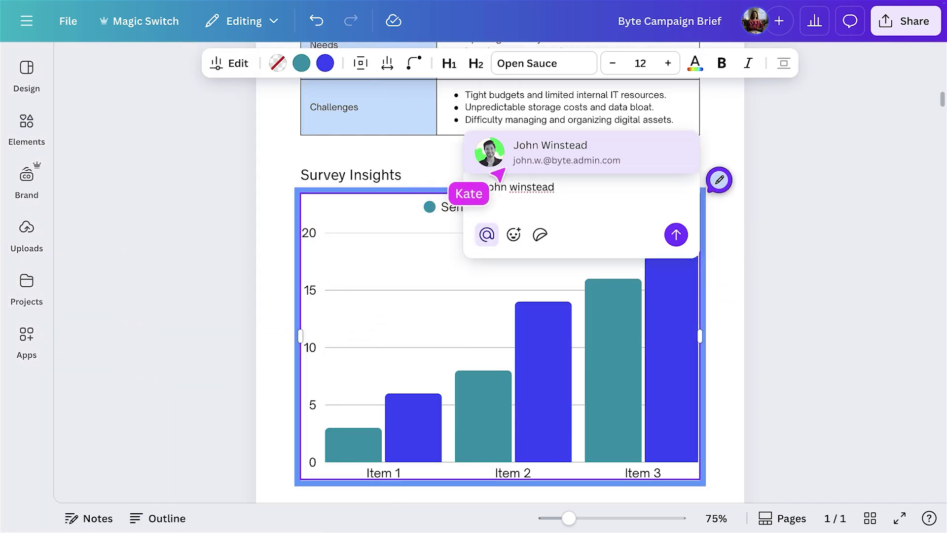
click(503, 167)
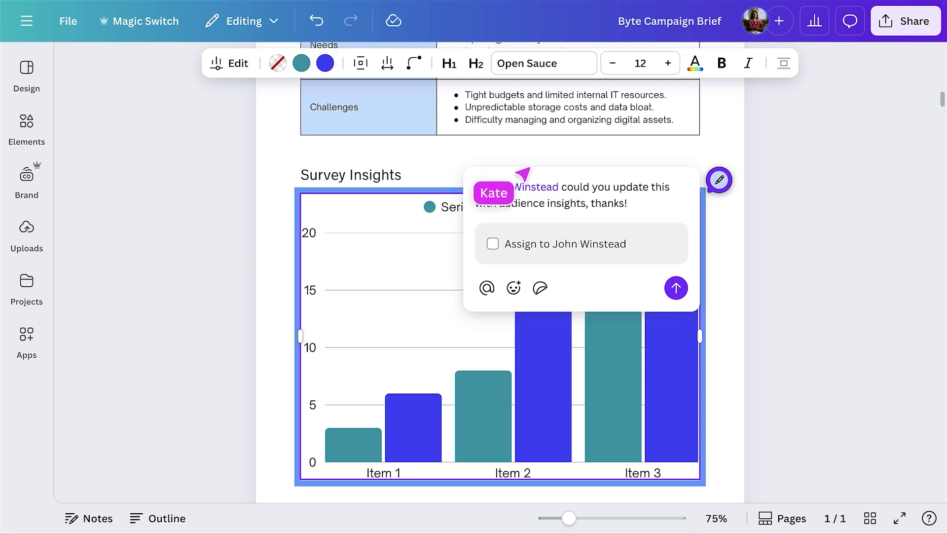
click(492, 244)
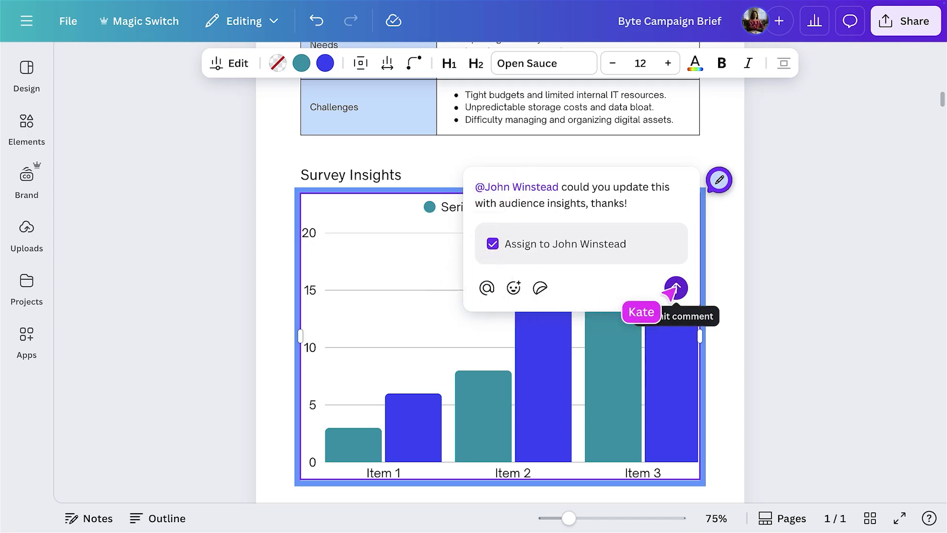
click(676, 287)
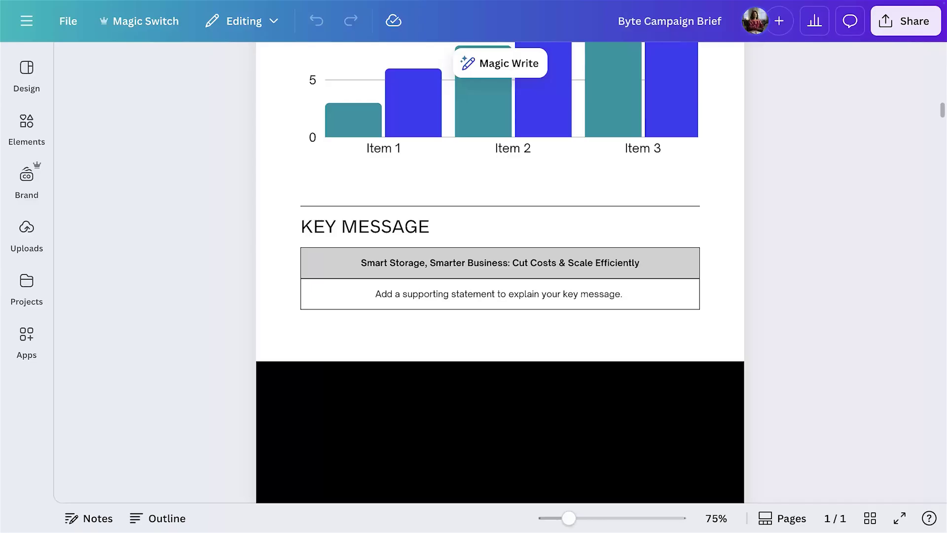
Replace the KEY MESSAGE placeholder with Magic Write copy generated from a Byte campaign prompt.
drag(360, 296, 624, 300)
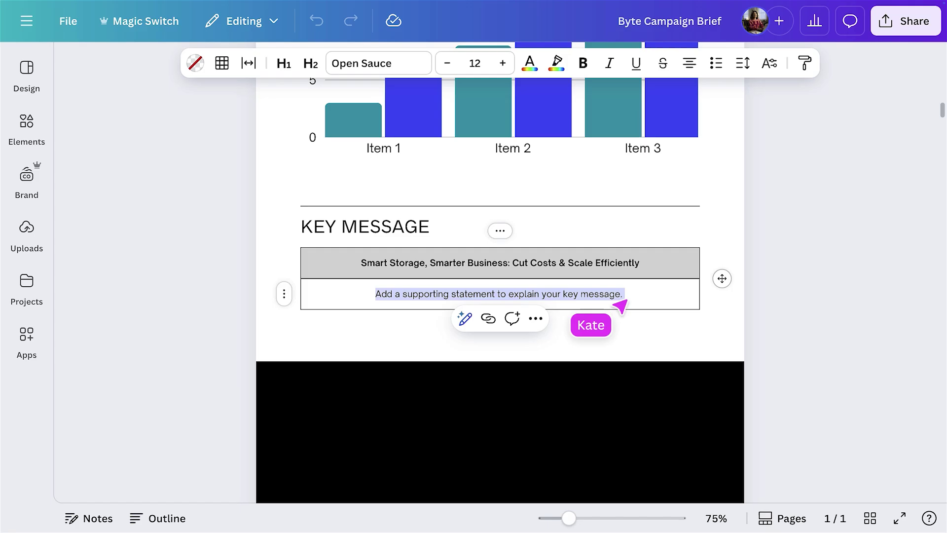
click(464, 319)
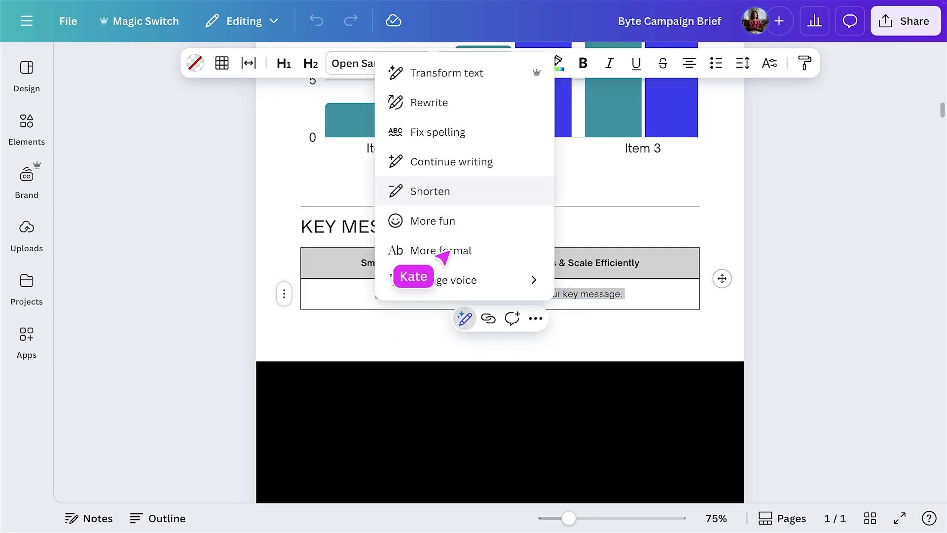
click(460, 74)
text(Wri)
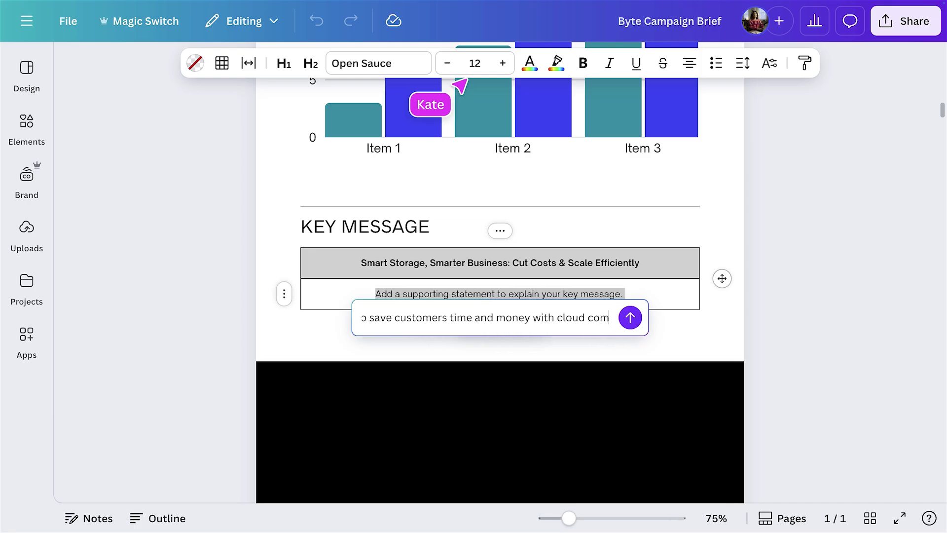
click(627, 320)
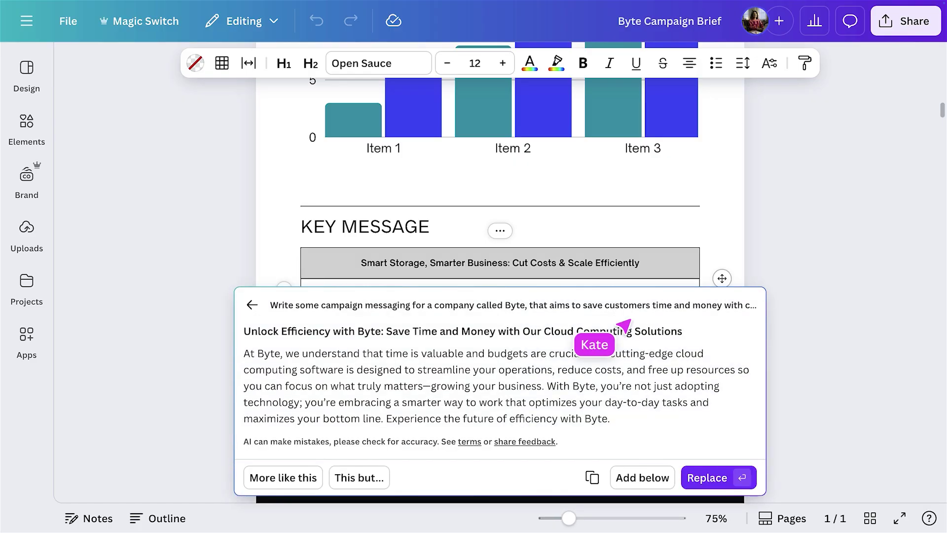
click(705, 478)
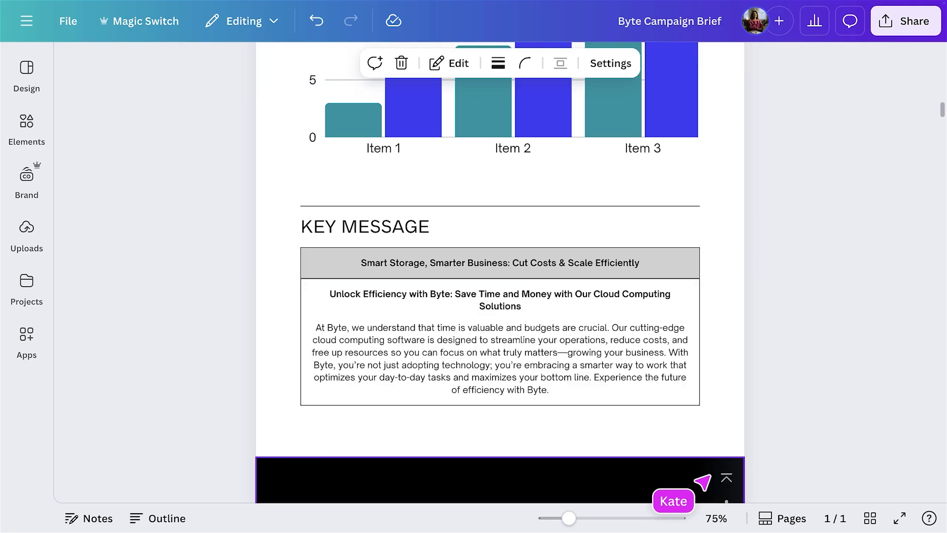
Rewrite the new key message in the brand voice and replace it.
double_click(556, 398)
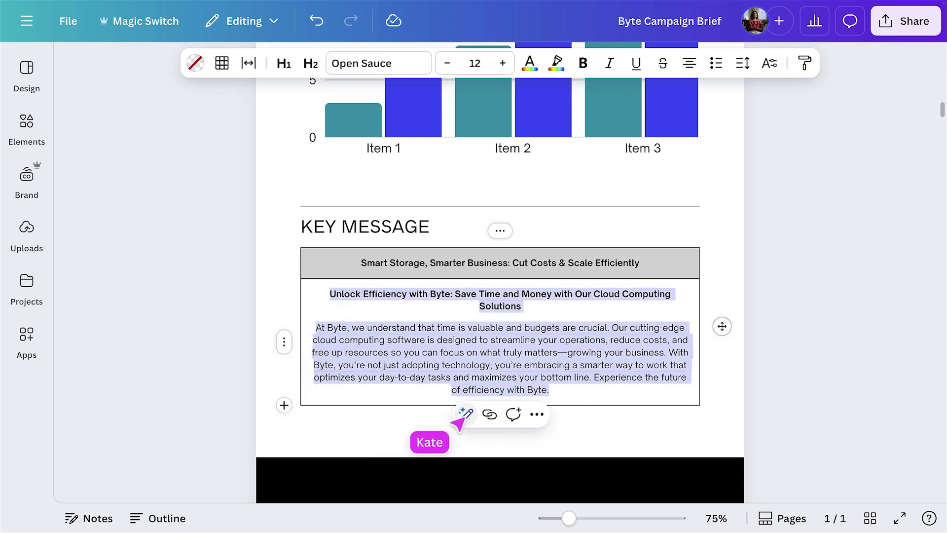
click(465, 414)
mouse_move(518, 375)
click(587, 382)
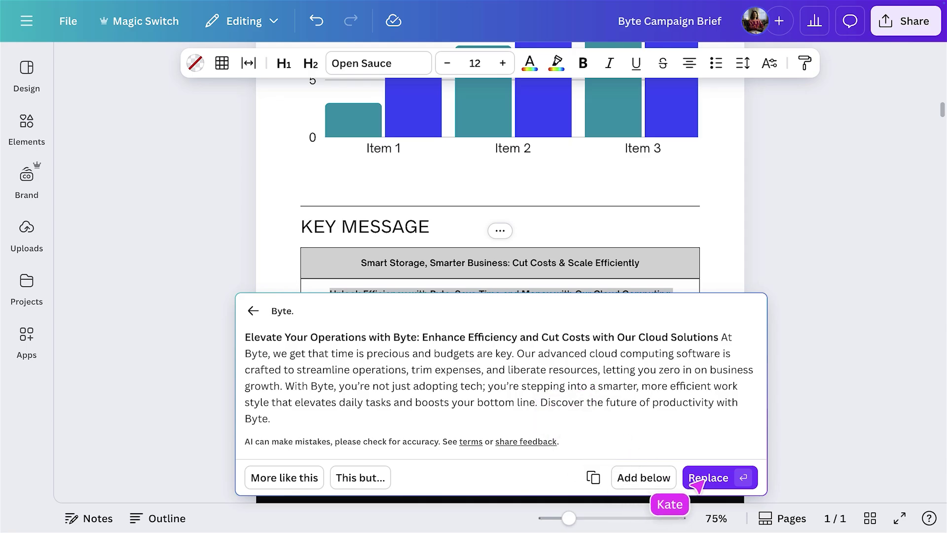
click(708, 478)
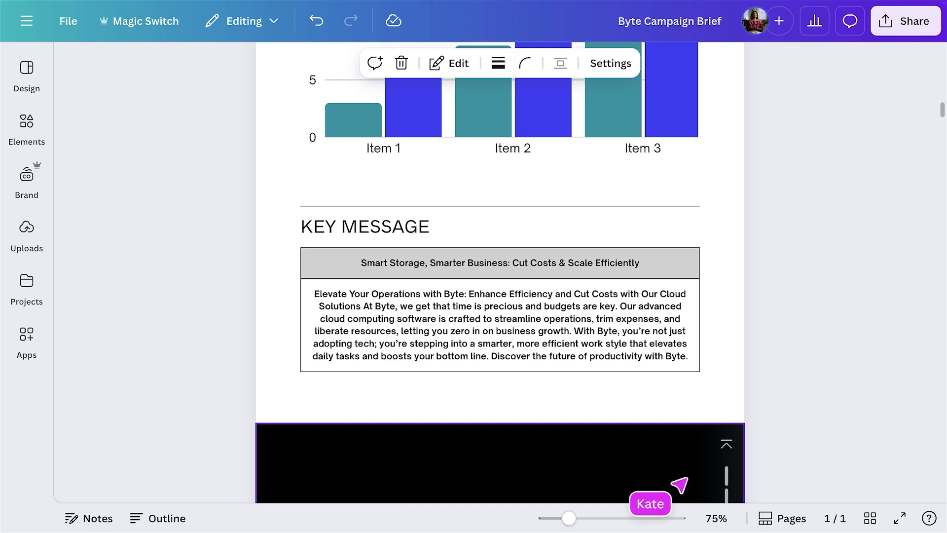
Create a French translated copy of the brief with Magic Switch Translate.
click(131, 27)
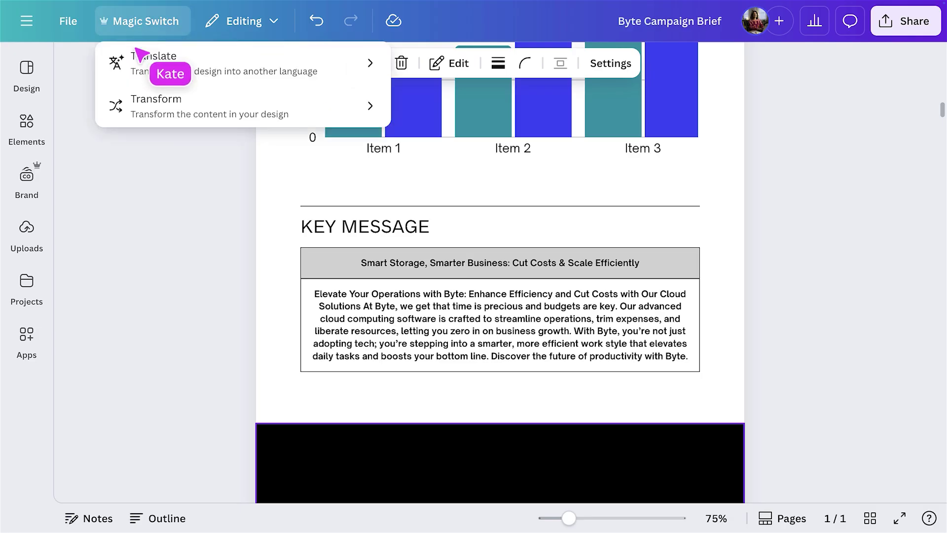
click(154, 69)
click(188, 136)
text(french)
key(Return)
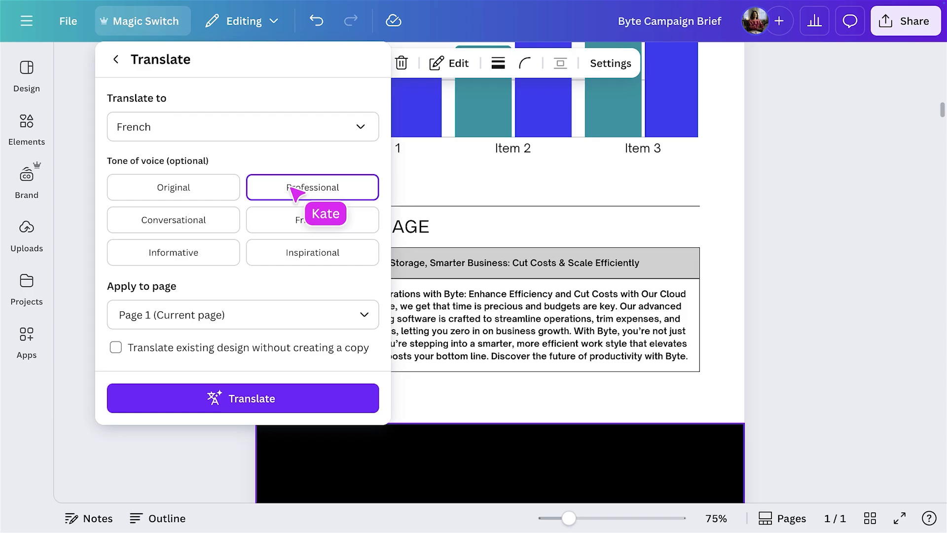
click(251, 398)
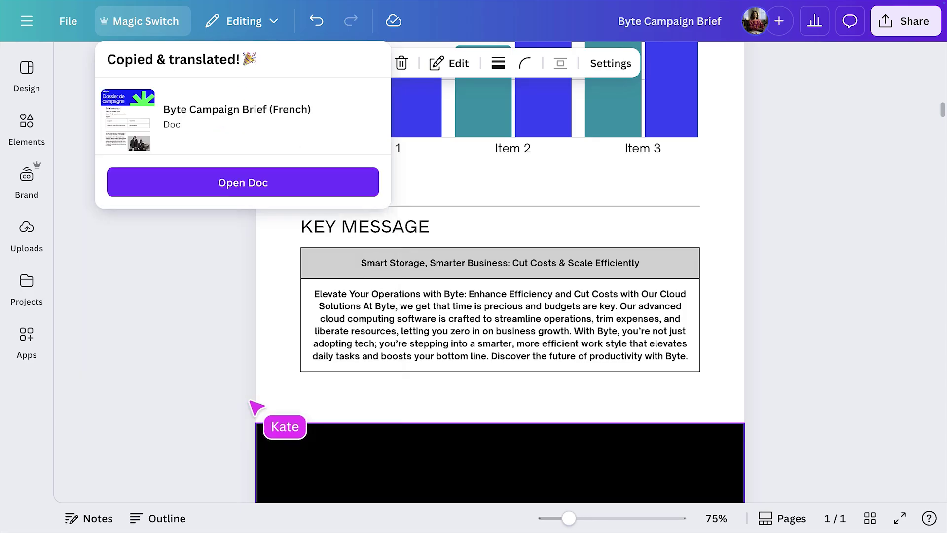
Open the French copy and scroll through it to review.
click(217, 186)
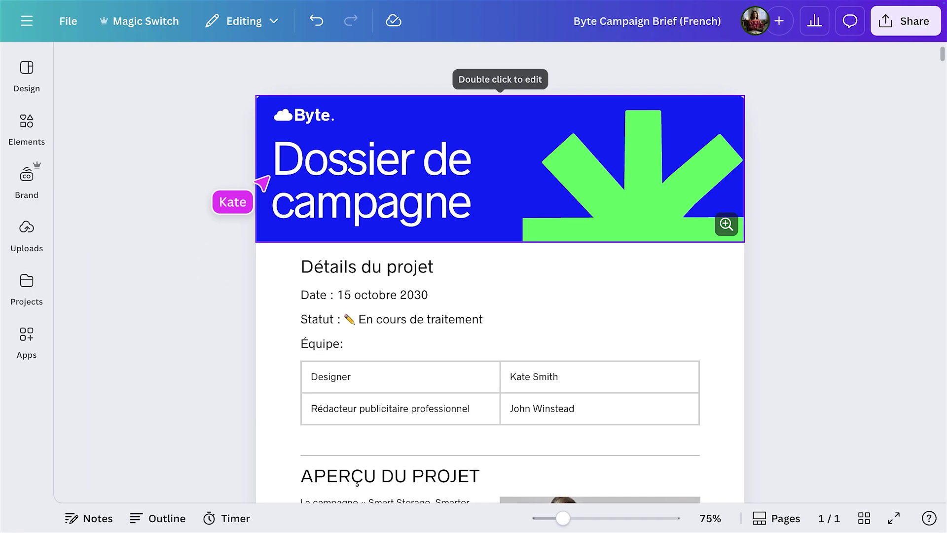
scroll(262, 184, down, 3)
scroll(262, 184, down, 10)
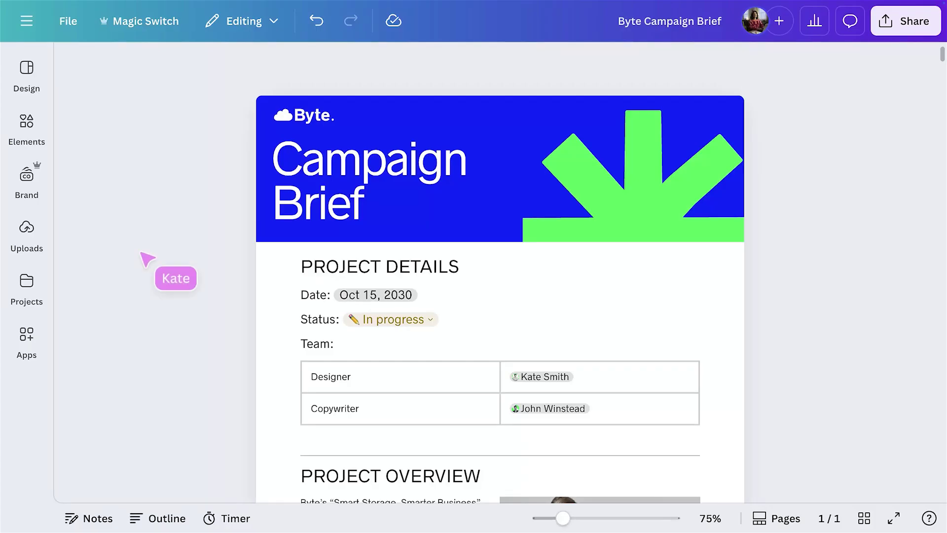
Correct the About the Brand paragraph's spelling with Magic Write's Fix spelling and replace it.
scroll(267, 341, down, 10)
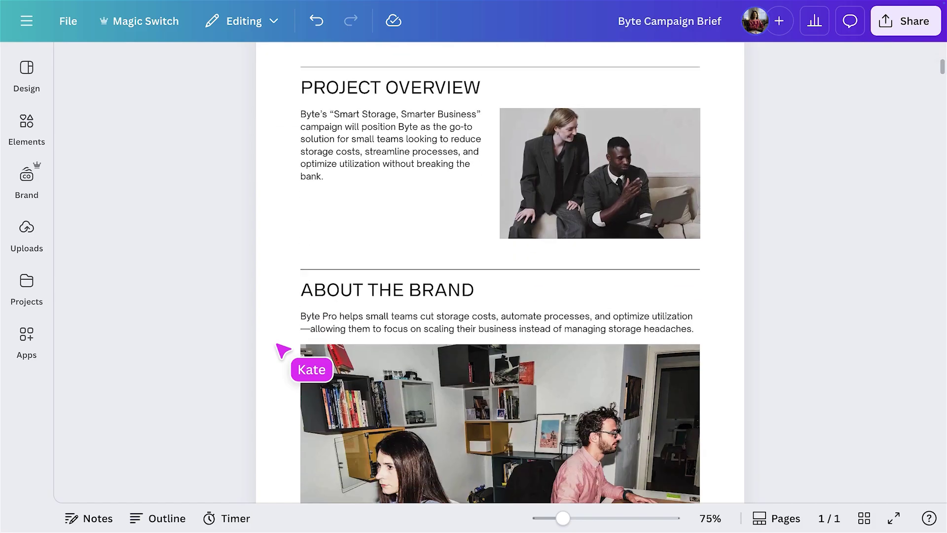
scroll(278, 346, down, 5)
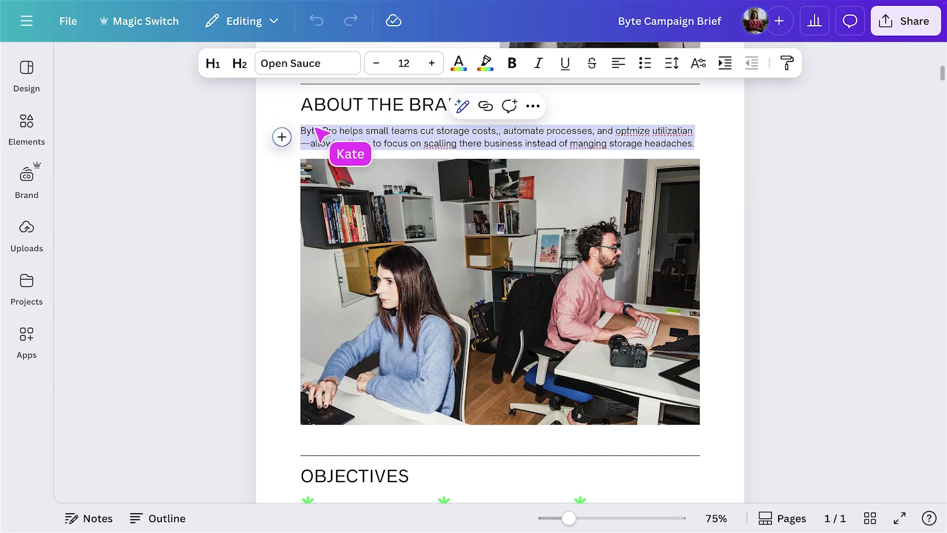
click(462, 105)
click(444, 204)
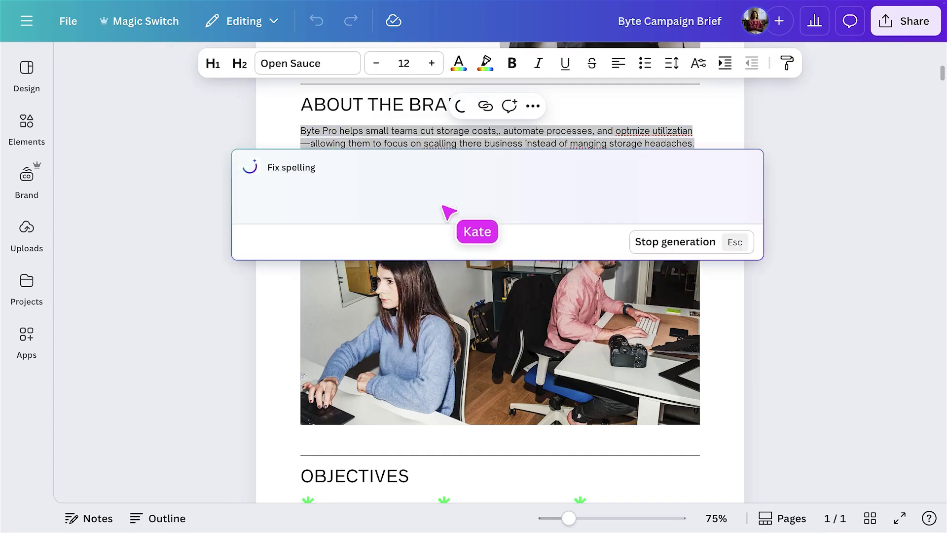
click(712, 273)
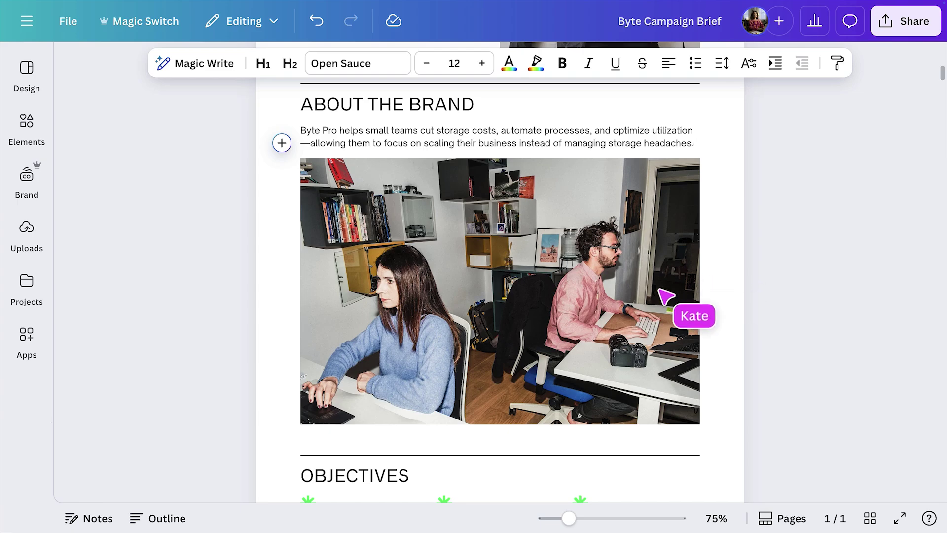
click(610, 307)
Swap the deleted office photo for the Byte campaign image from the brand kit photos.
key(Delete)
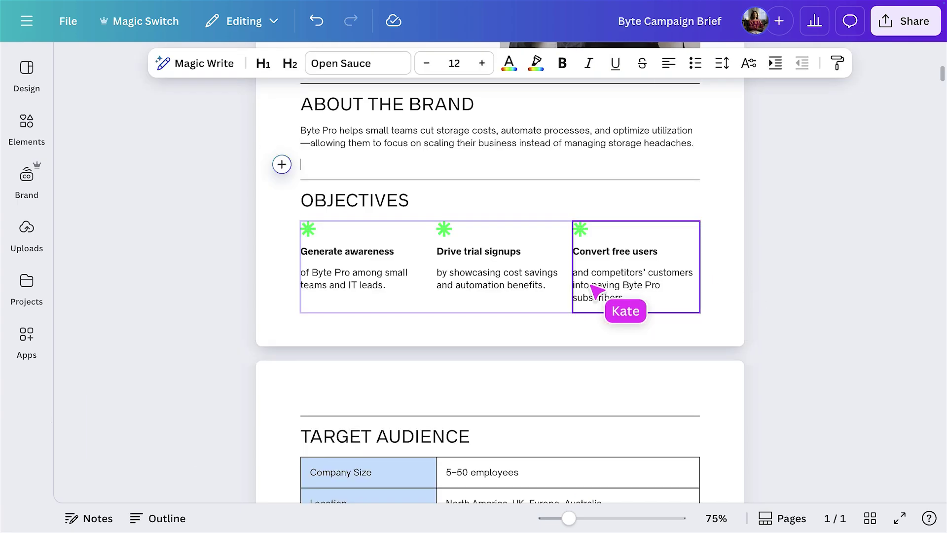
click(39, 183)
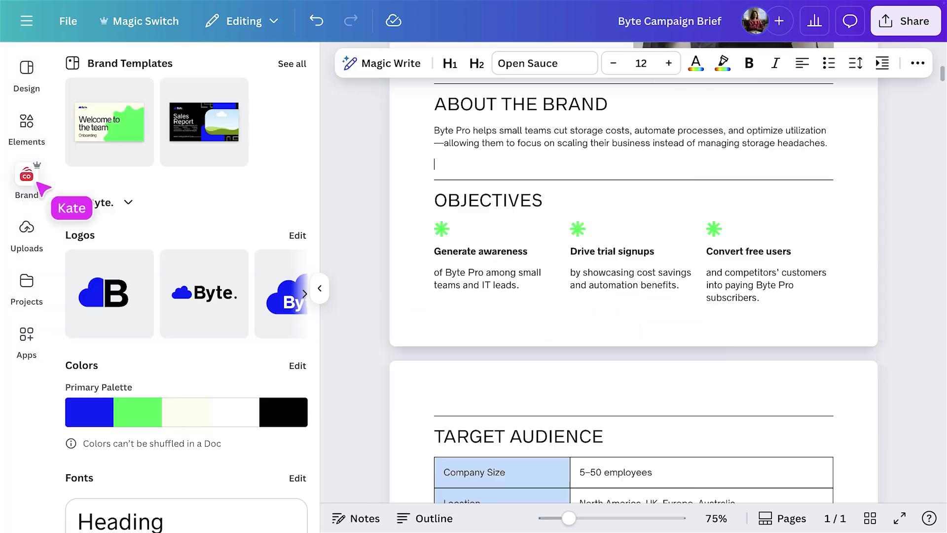
scroll(76, 254, down, 8)
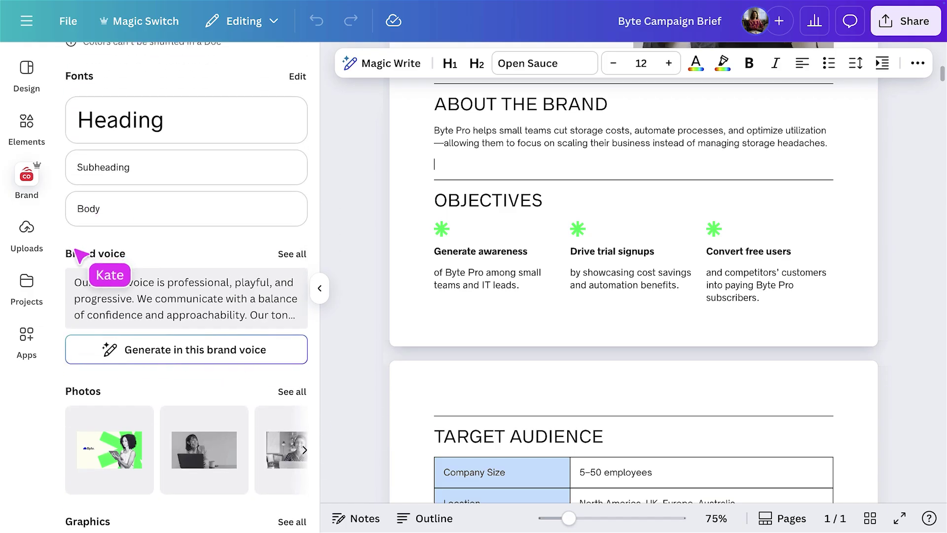
click(299, 391)
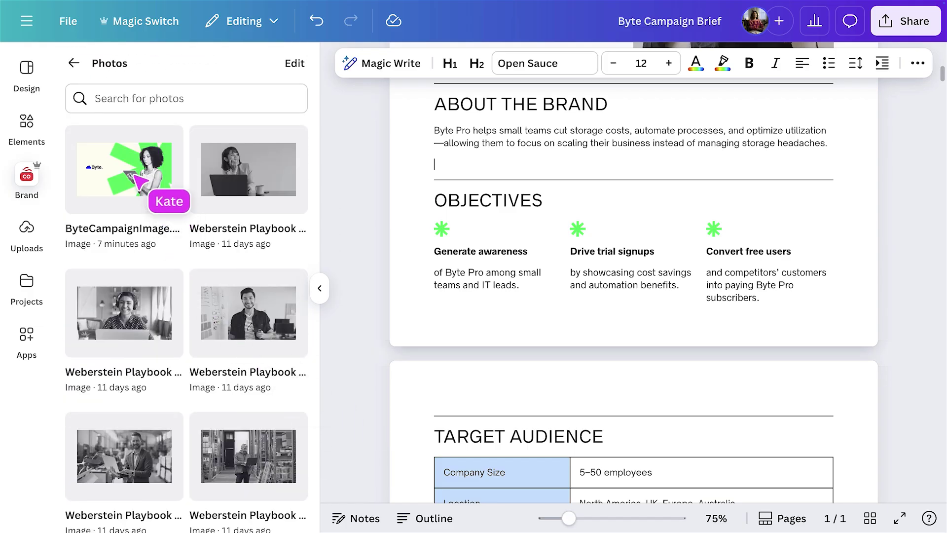
click(136, 177)
click(321, 289)
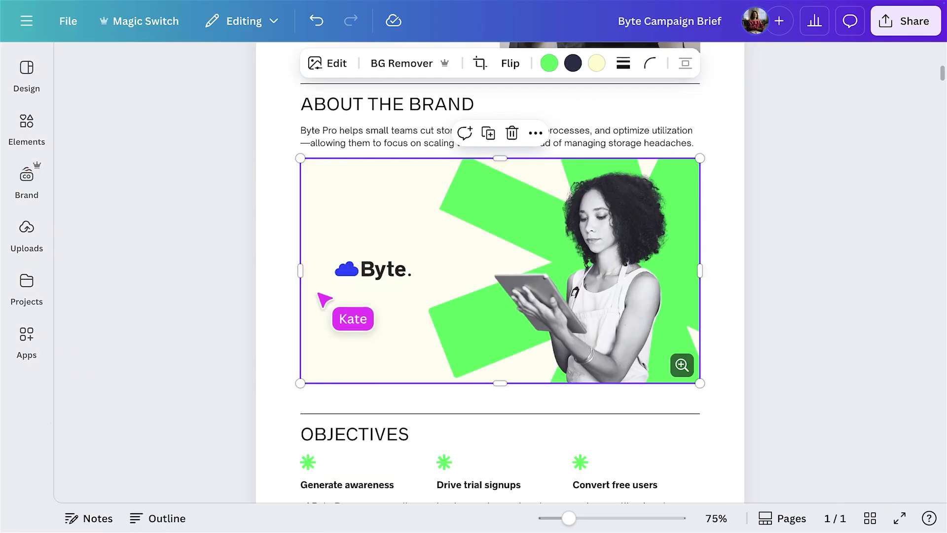
click(174, 284)
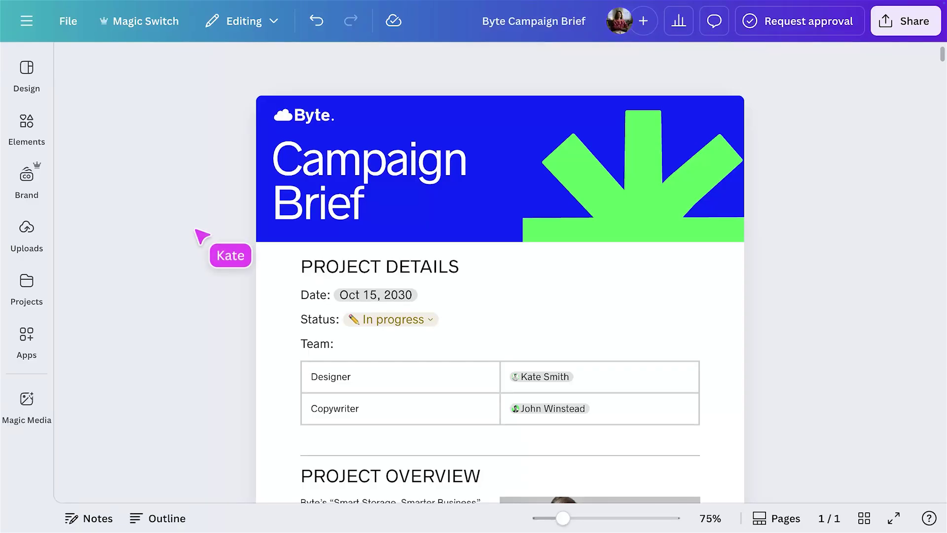
Set the brief's link access to Can comment.
click(887, 31)
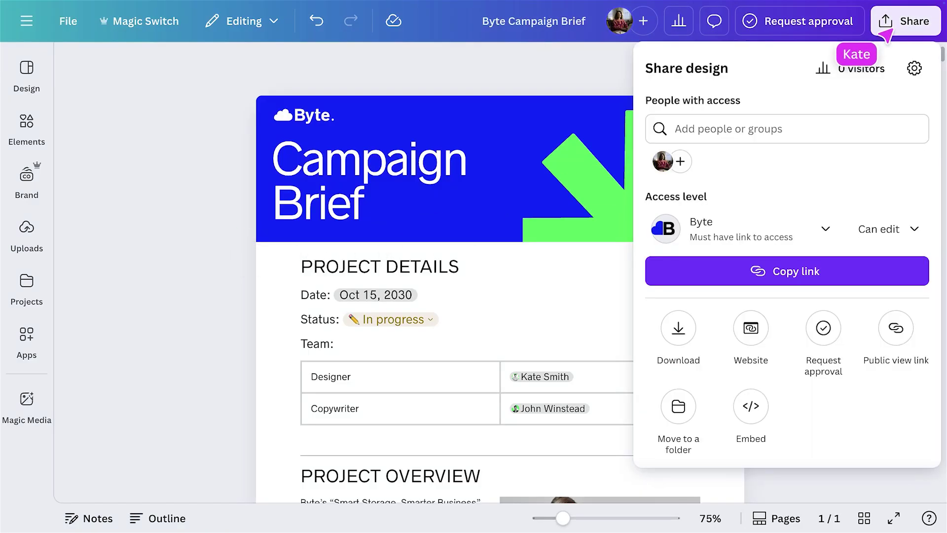
click(886, 242)
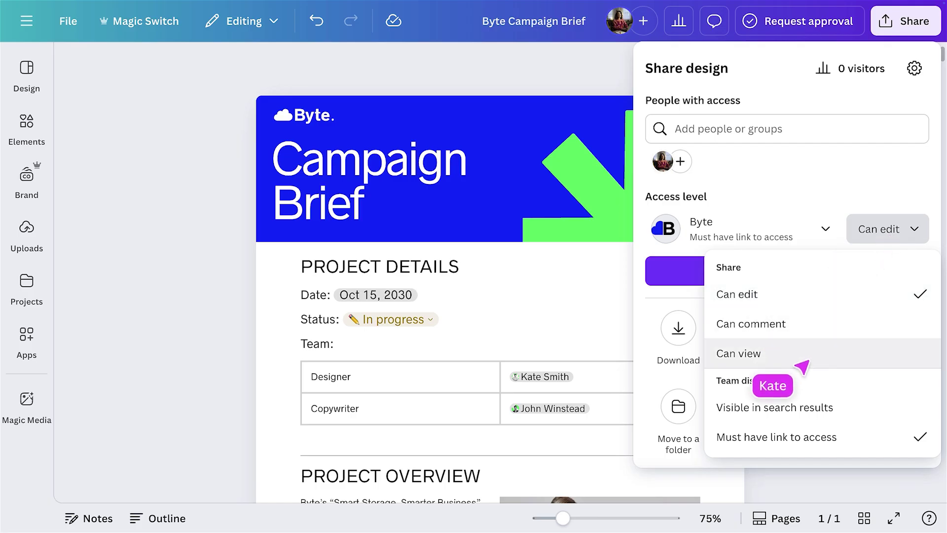
click(871, 323)
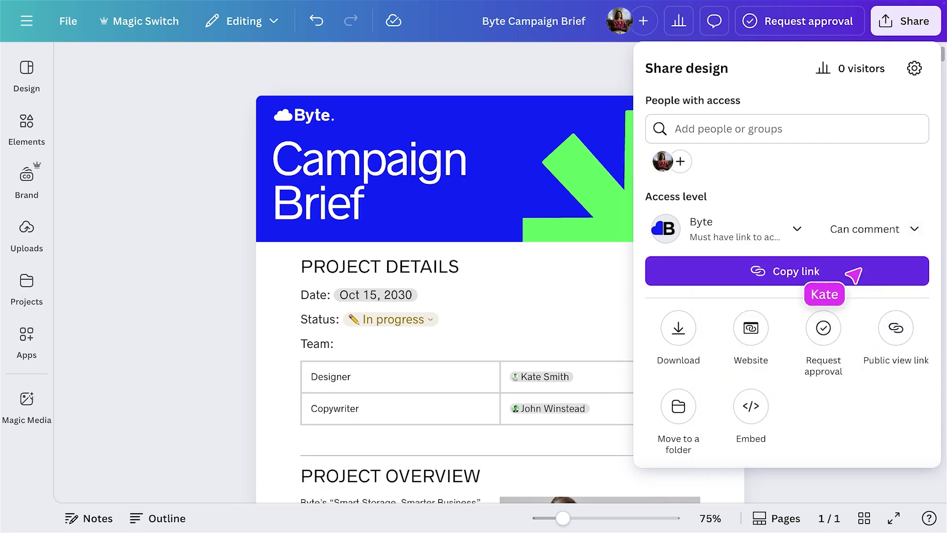
Request approval from one reviewer with an October 24, 2030 due date.
click(798, 27)
click(809, 175)
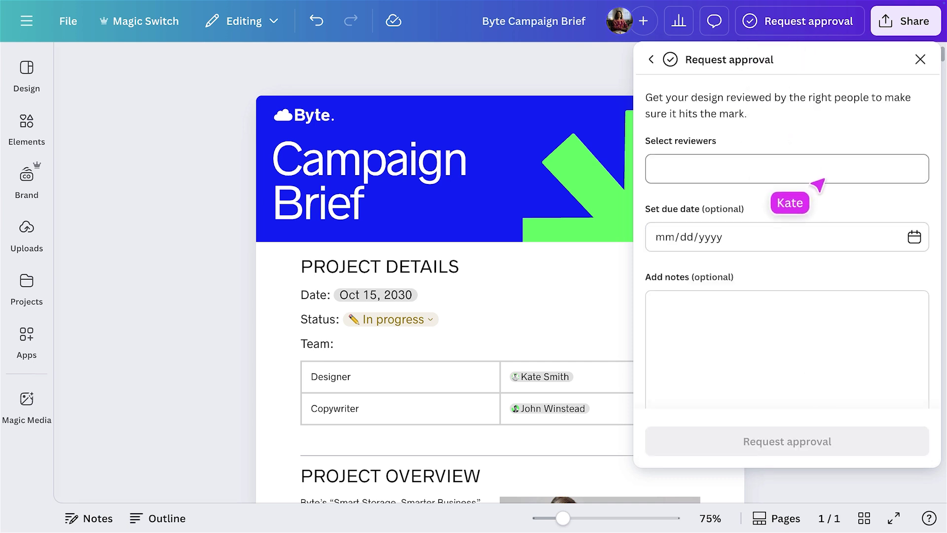
click(750, 258)
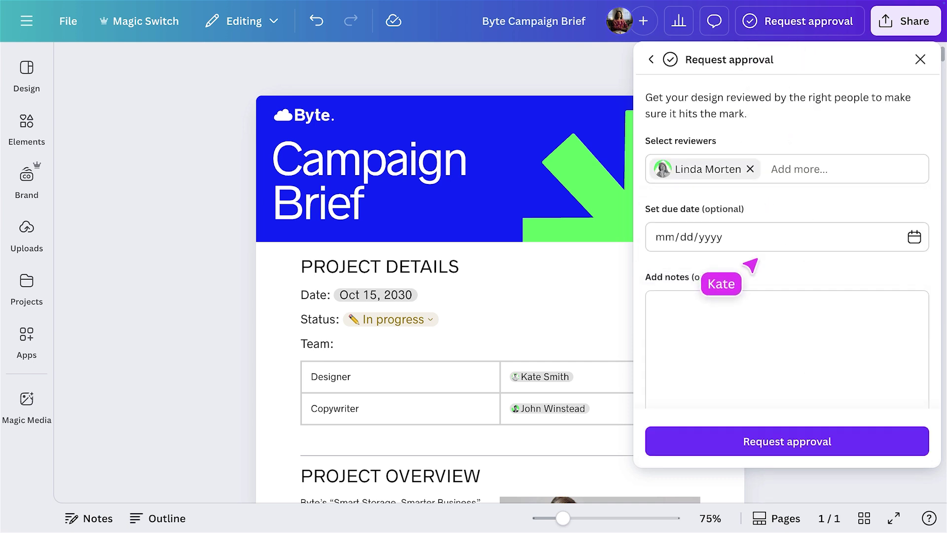
click(908, 244)
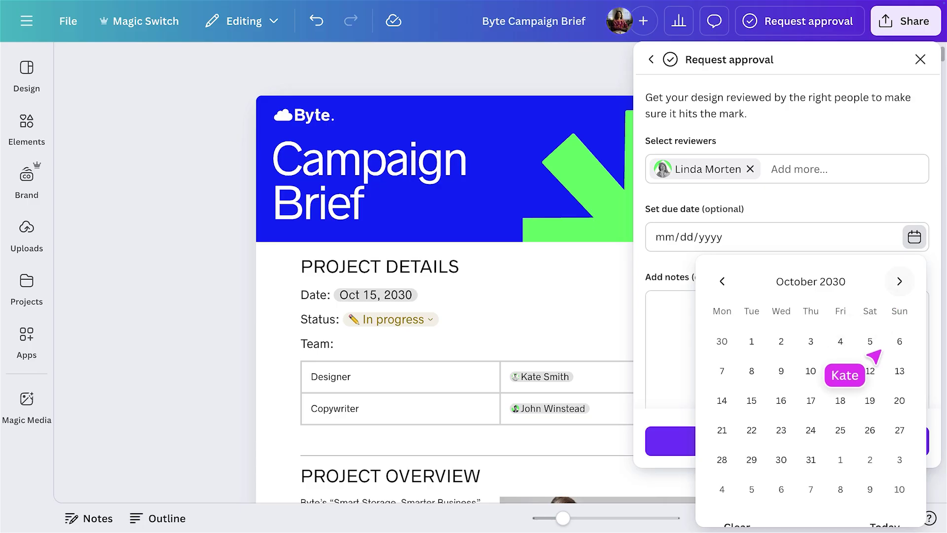
click(807, 434)
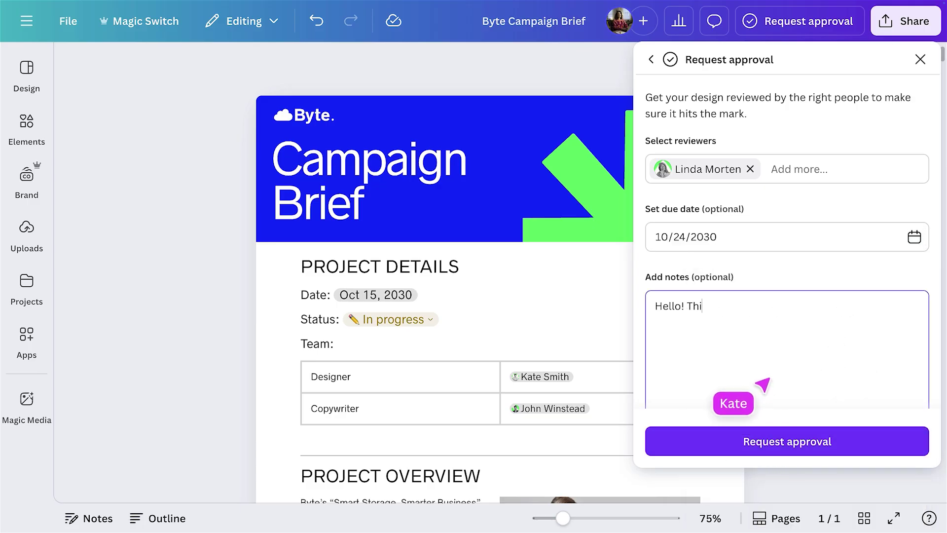
click(799, 444)
click(905, 31)
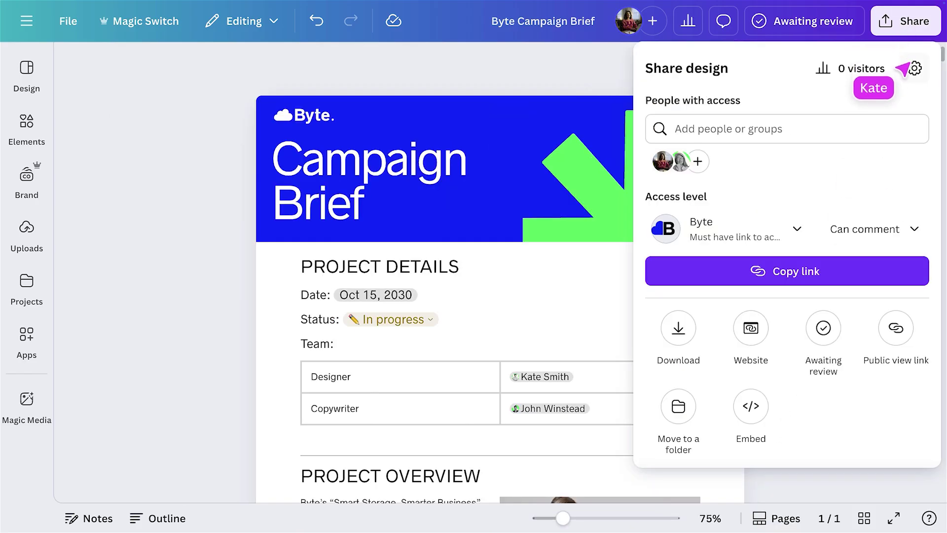
Publish the brief as a website and scroll through the live site.
click(747, 337)
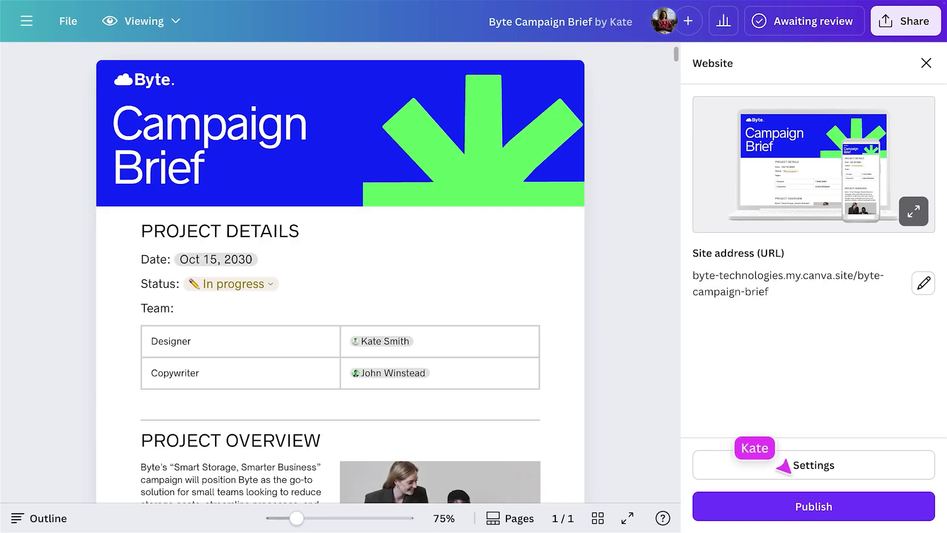
click(809, 502)
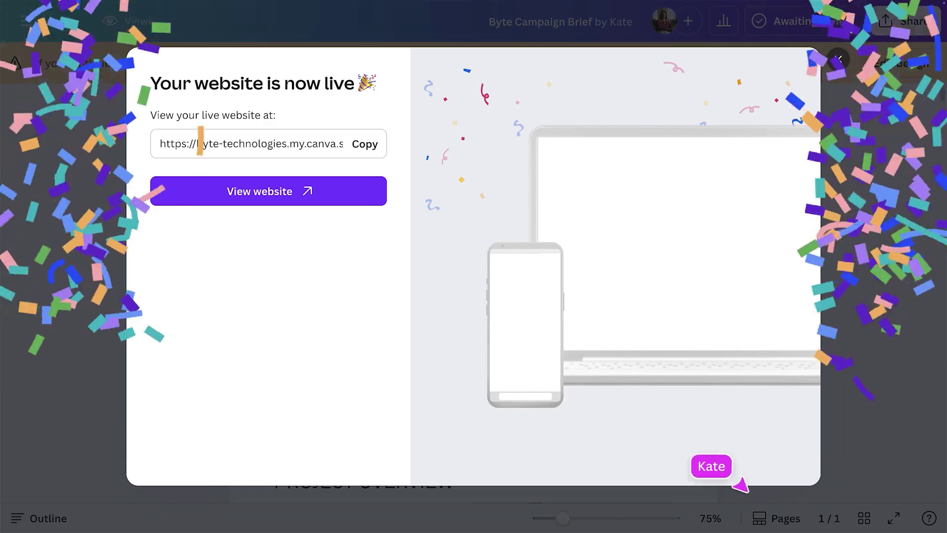
click(286, 198)
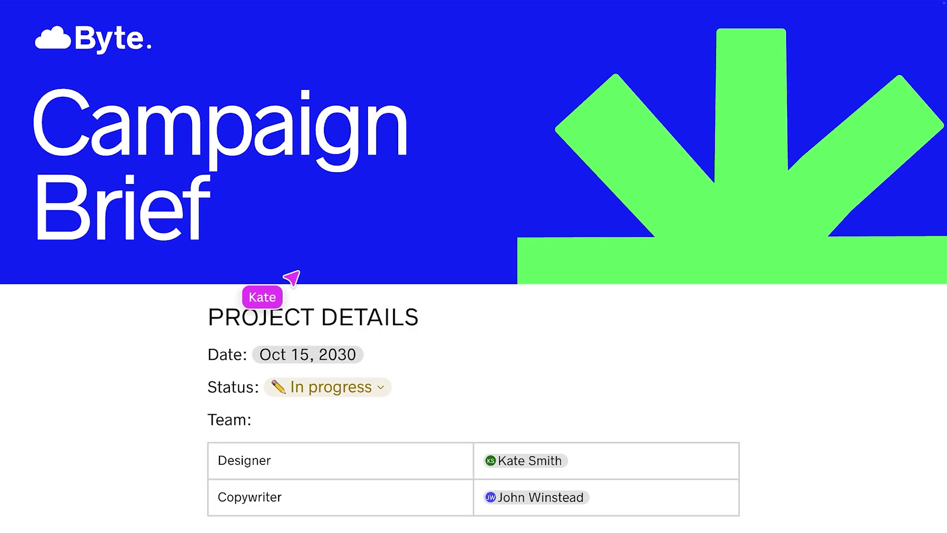
scroll(289, 275, down, 12)
scroll(290, 275, down, 8)
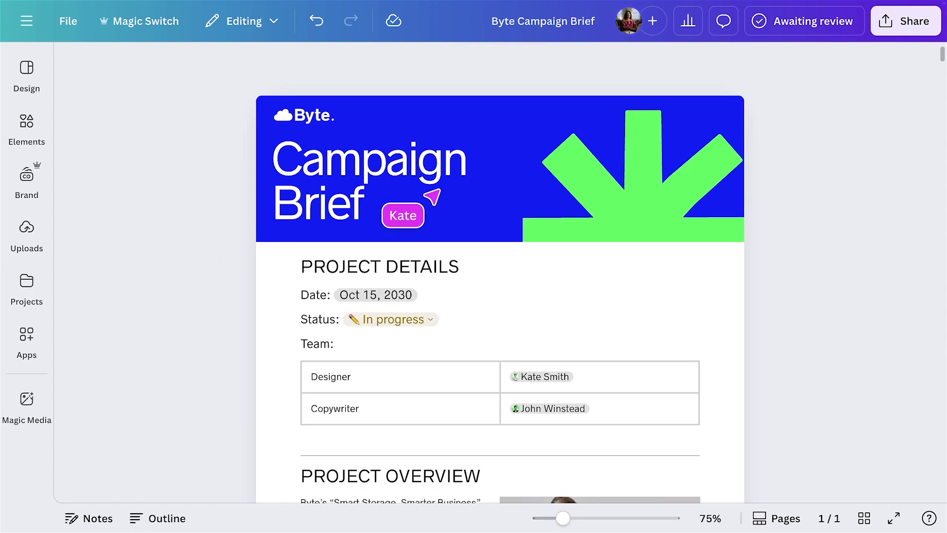
Check the available download file types, then close without downloading.
click(893, 34)
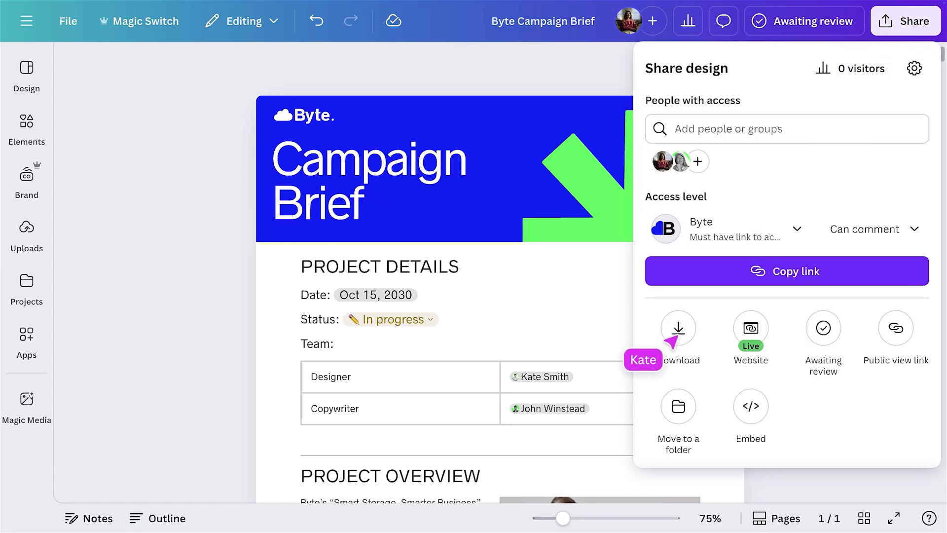
click(673, 333)
click(844, 133)
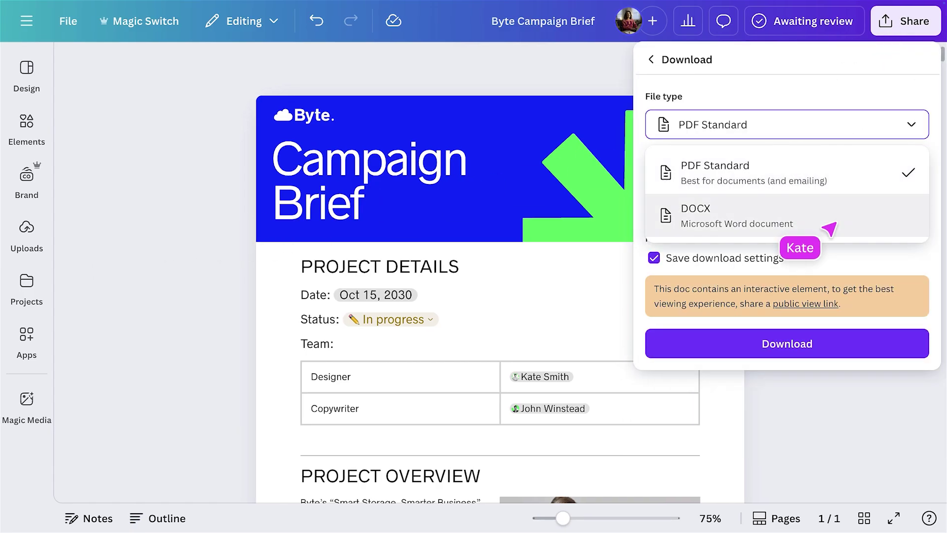
click(772, 386)
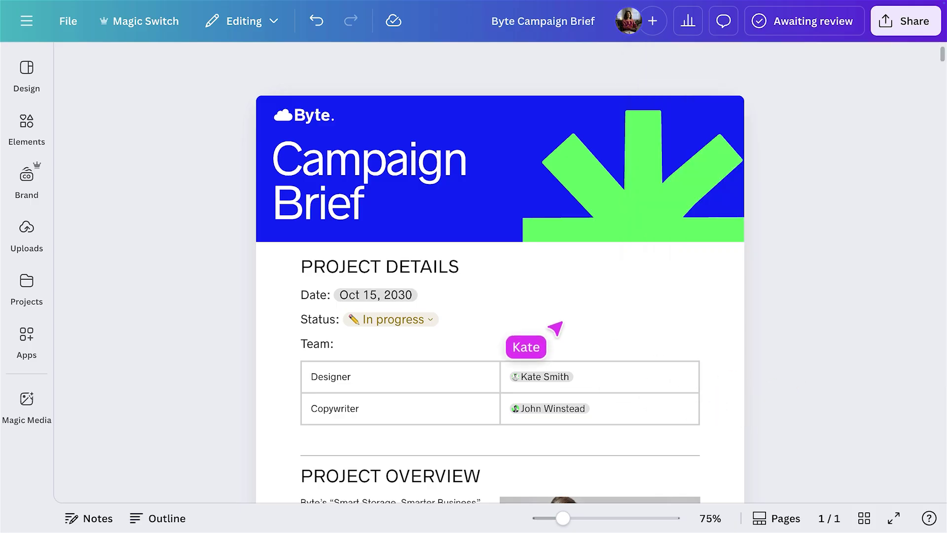
Restore today's 9:41 AM version of the brief from version history.
click(74, 24)
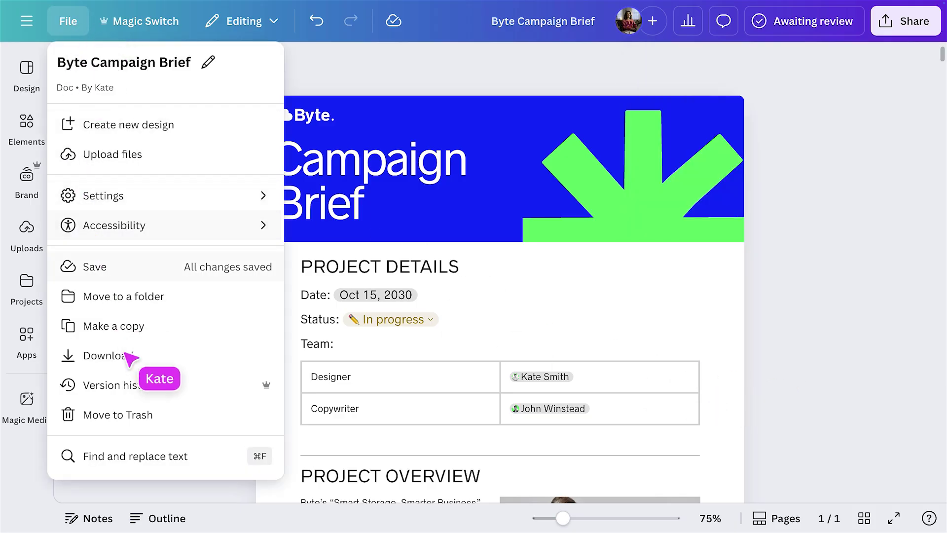
click(155, 387)
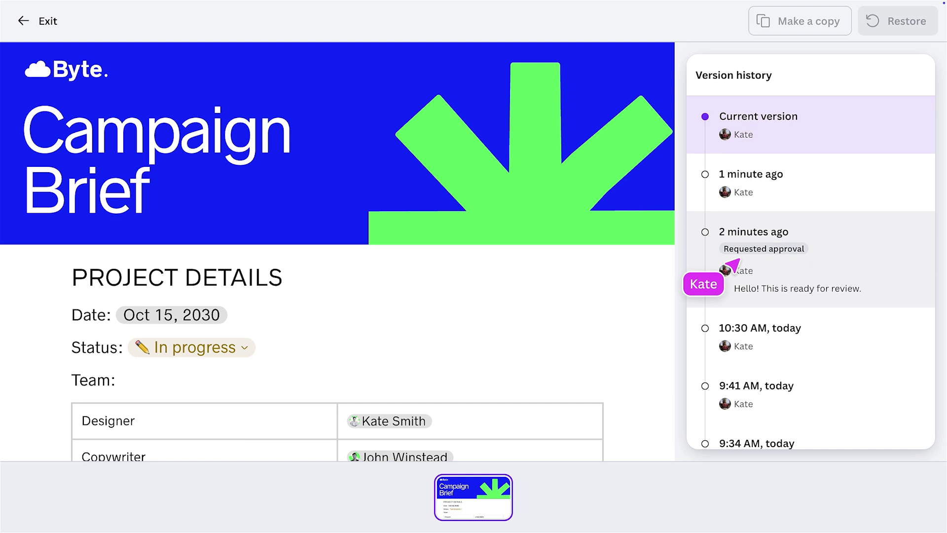
scroll(726, 262, down, 2)
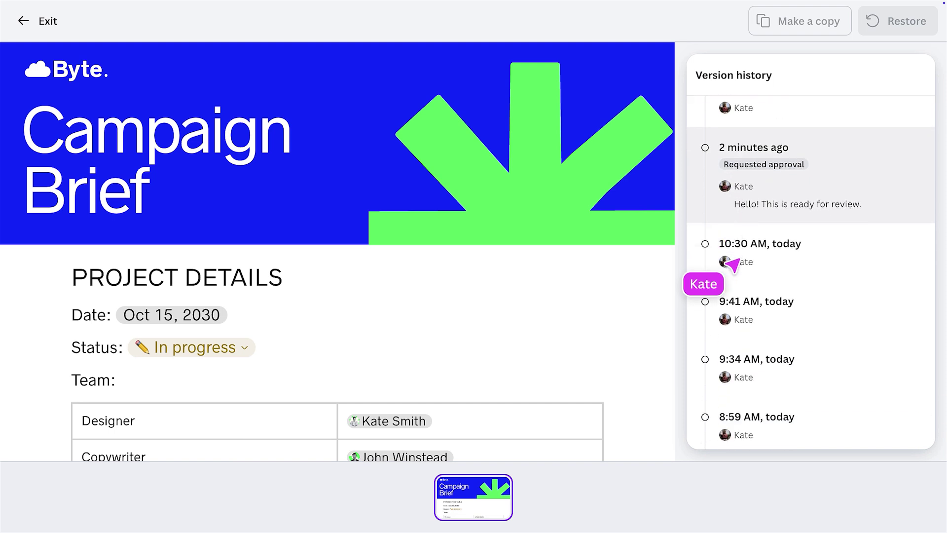
click(805, 311)
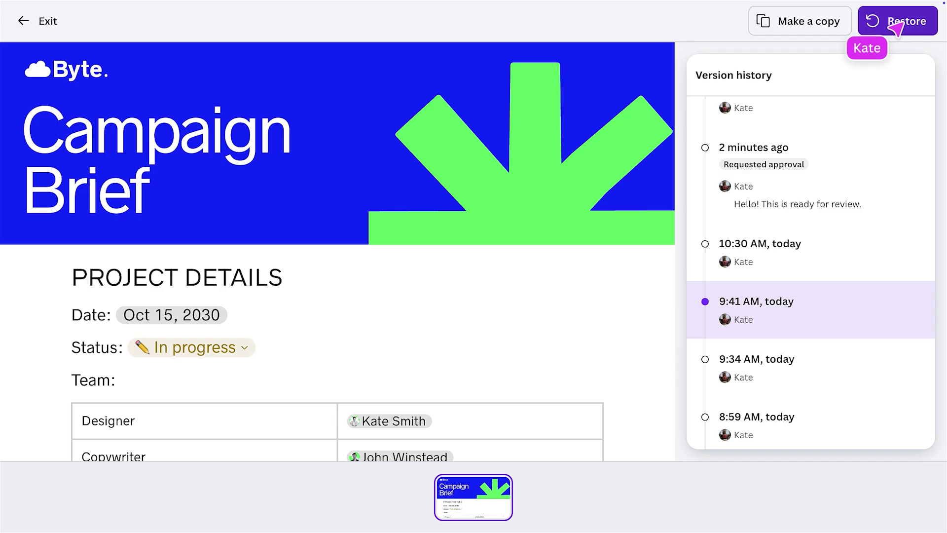
click(51, 25)
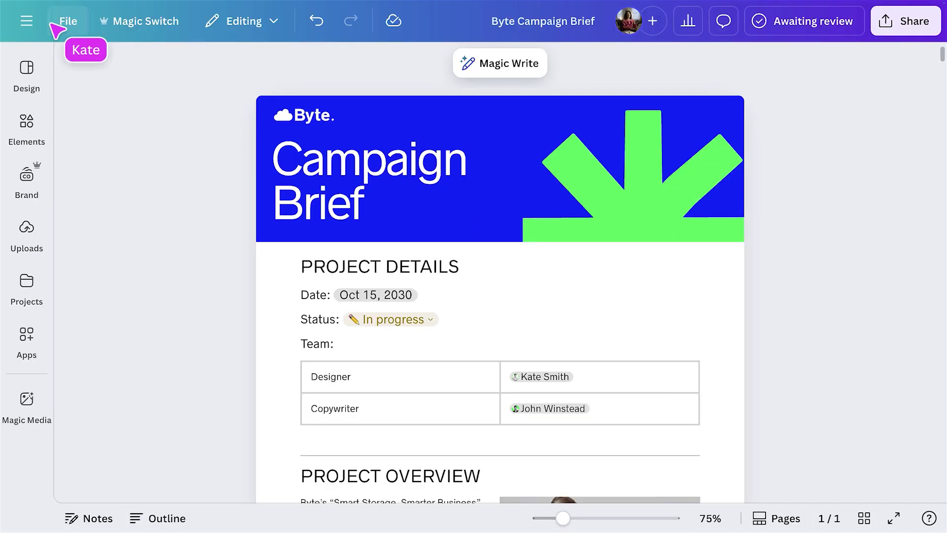
Move the Byte Campaign Brief doc into the H2 Campaign Brief folder.
click(72, 25)
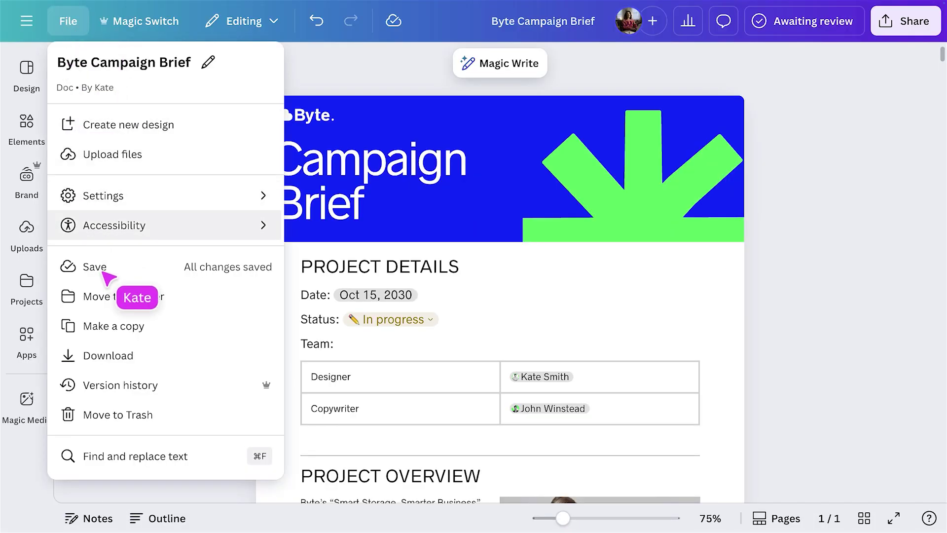
click(118, 295)
click(139, 178)
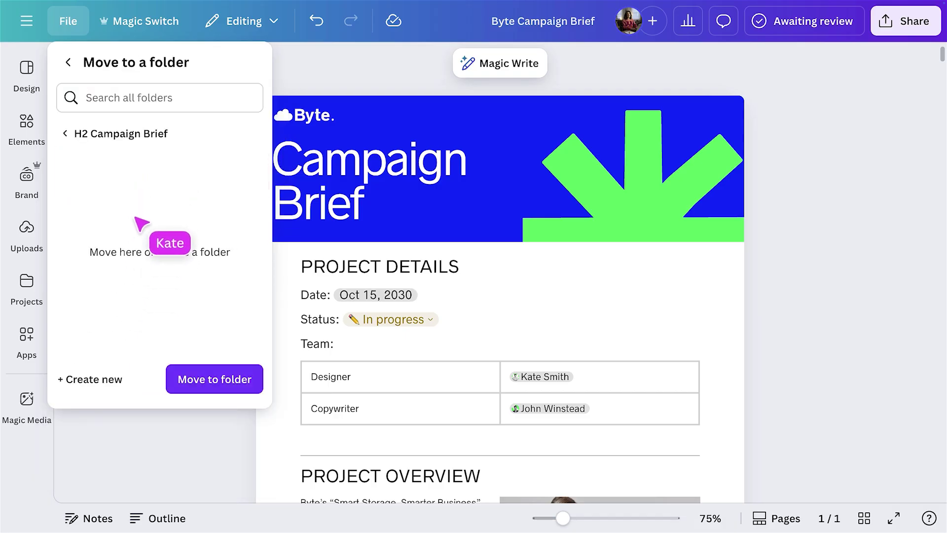
click(207, 388)
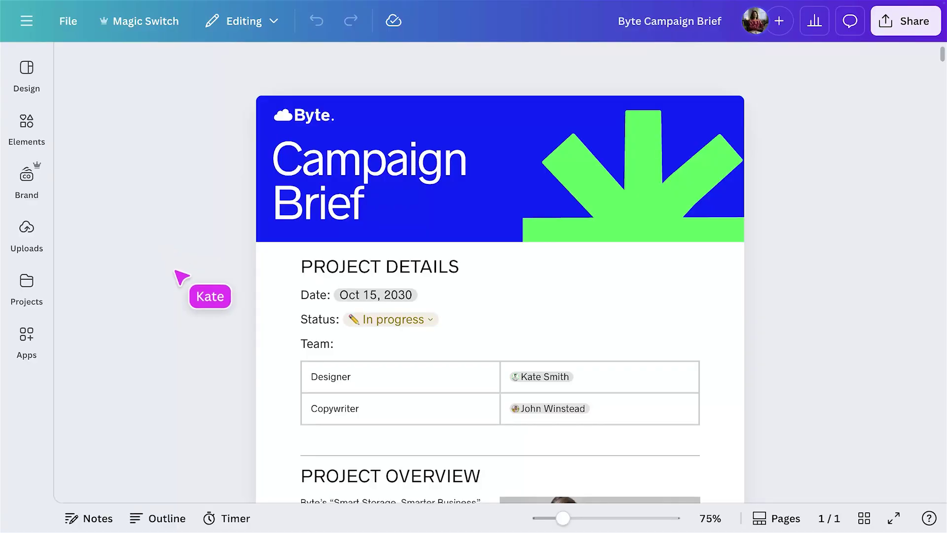
Add a CAMPAIGN STRATEGY heading on a new line above ABOUT THE BRAND.
scroll(296, 412, down, 8)
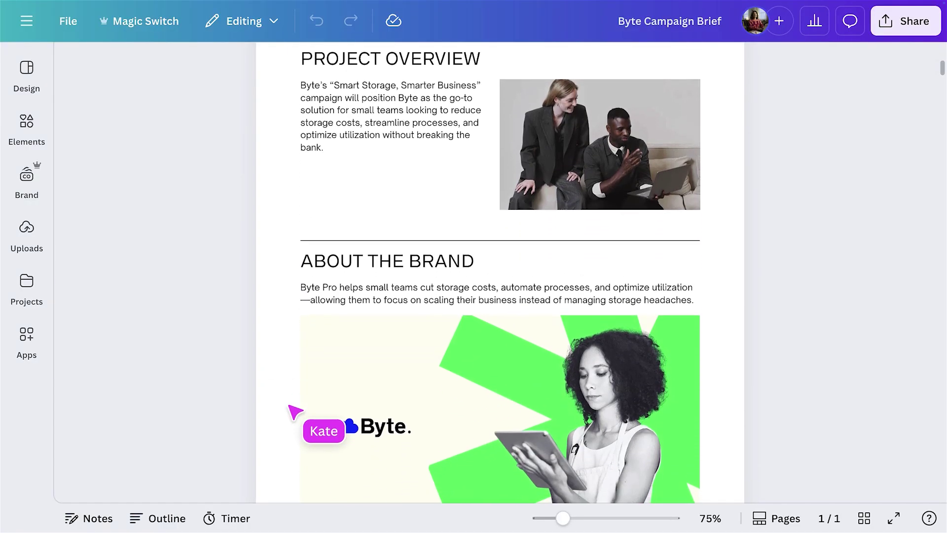
click(302, 262)
key(Return)
click(297, 257)
text(CAMPAIGN STRATEGY)
key(Return)
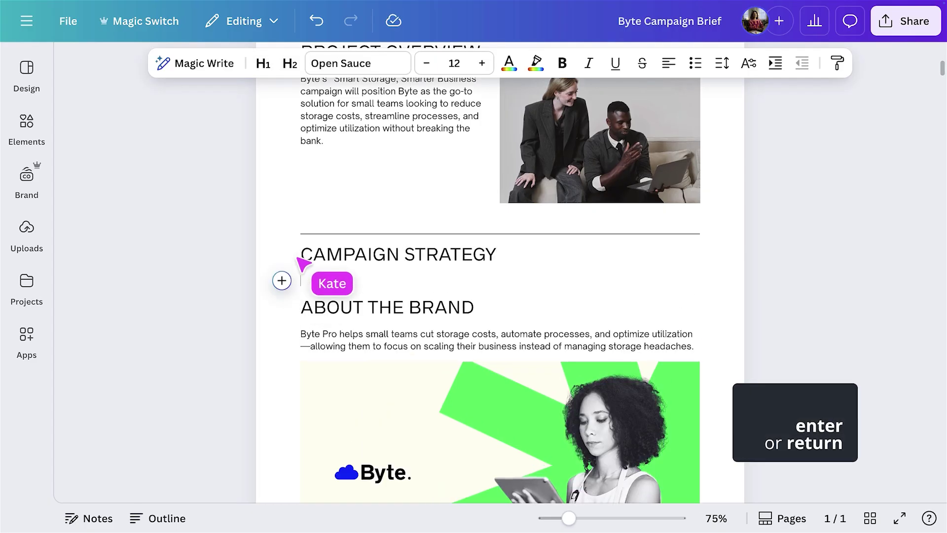
Embed the 'campaign strategy' project design beneath the CAMPAIGN STRATEGY heading.
click(30, 288)
click(172, 76)
text(campaign strategy)
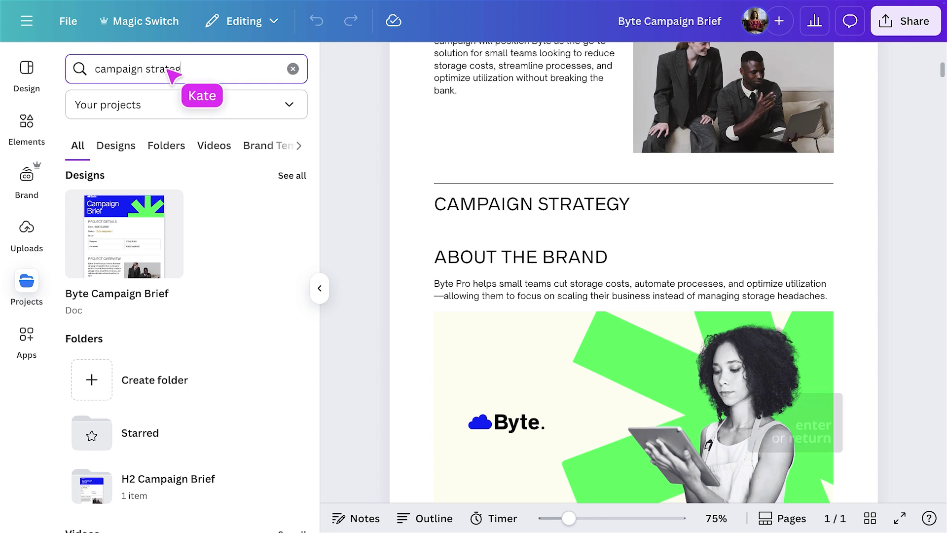
key(Return)
drag(210, 211, 434, 218)
click(319, 288)
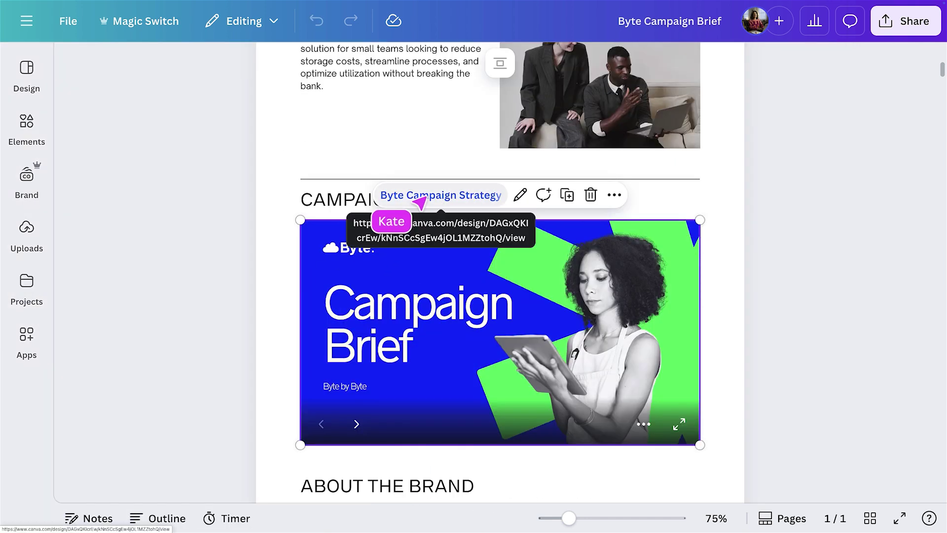
click(417, 196)
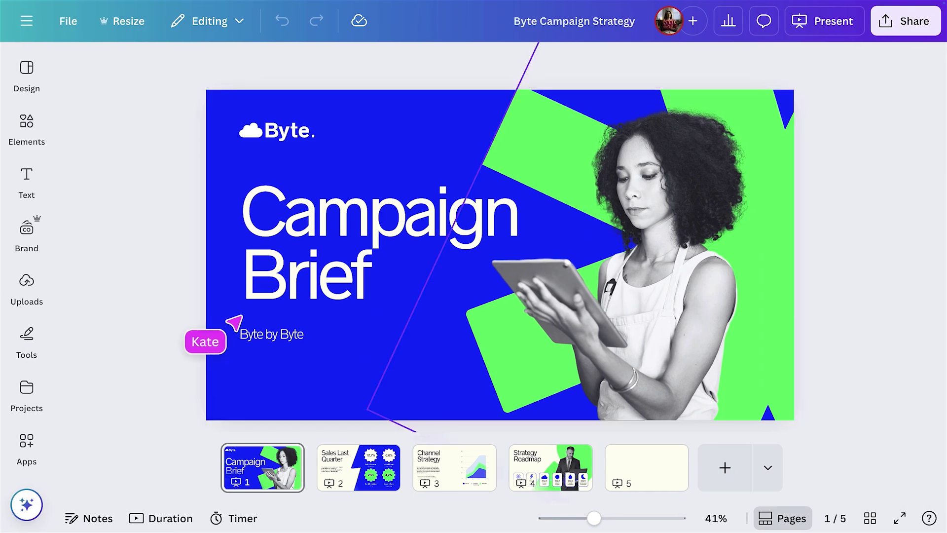
Look at the strategy presentation's new-page design types, then scroll the brief to the embed.
click(756, 476)
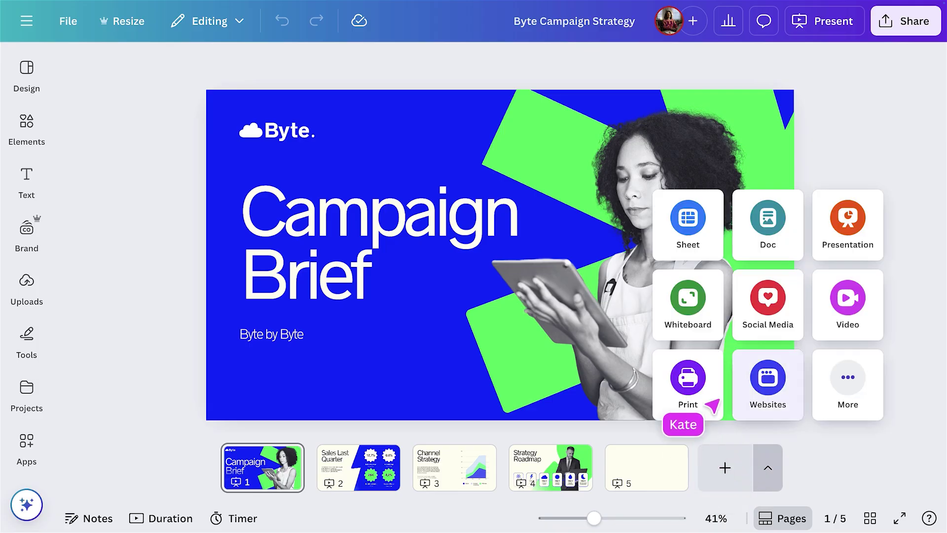
click(683, 319)
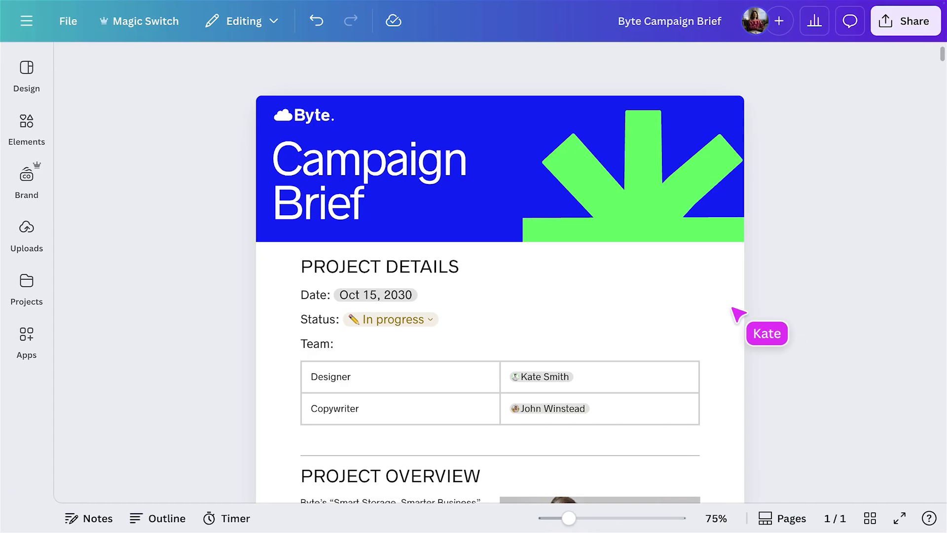
scroll(714, 308, down, 7)
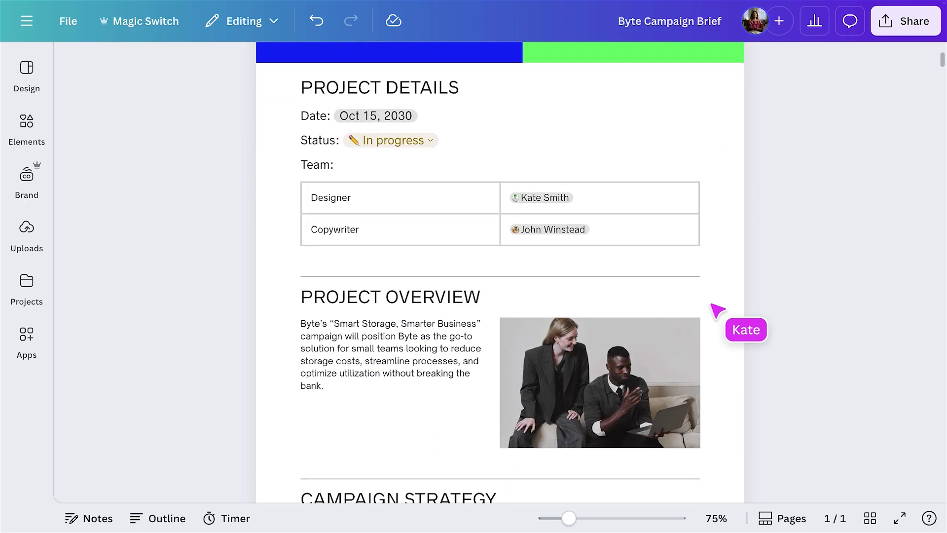
scroll(714, 307, down, 6)
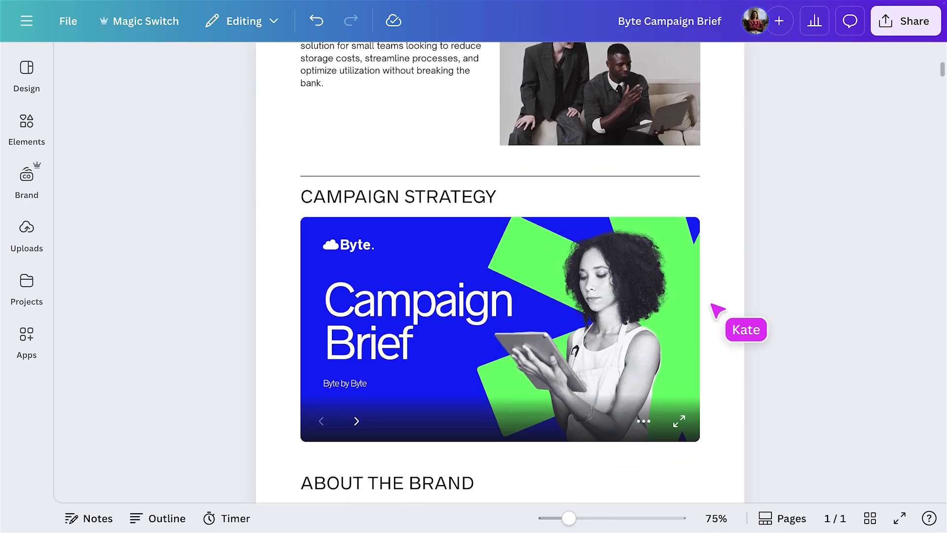